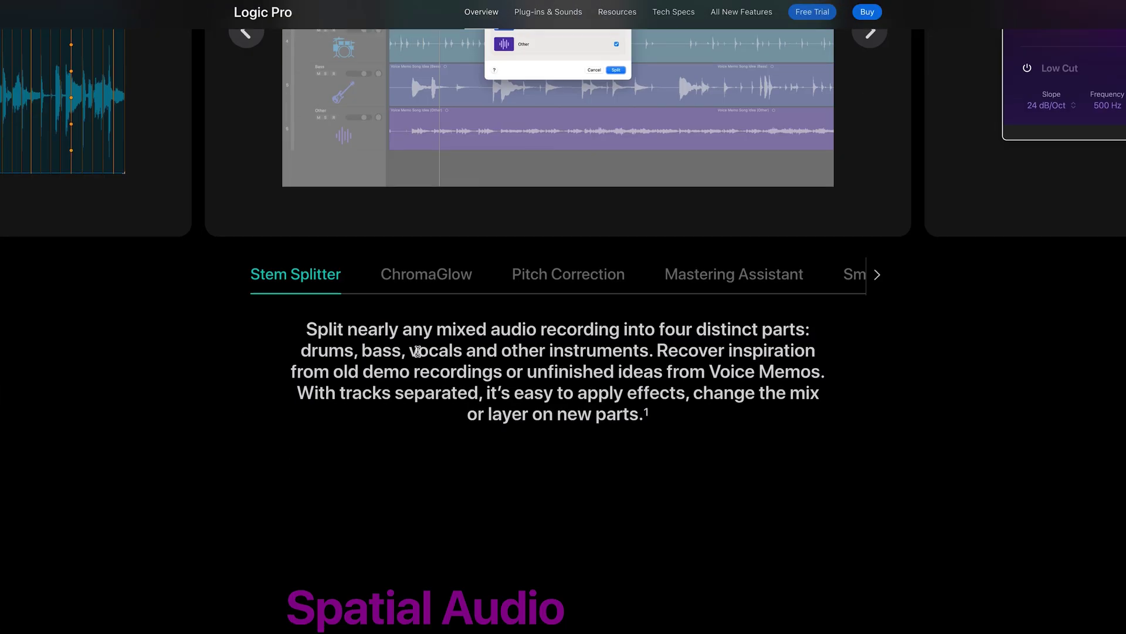
- Highlight the first line of the Stem Splitter description in the browser
drag(312, 330, 844, 329)
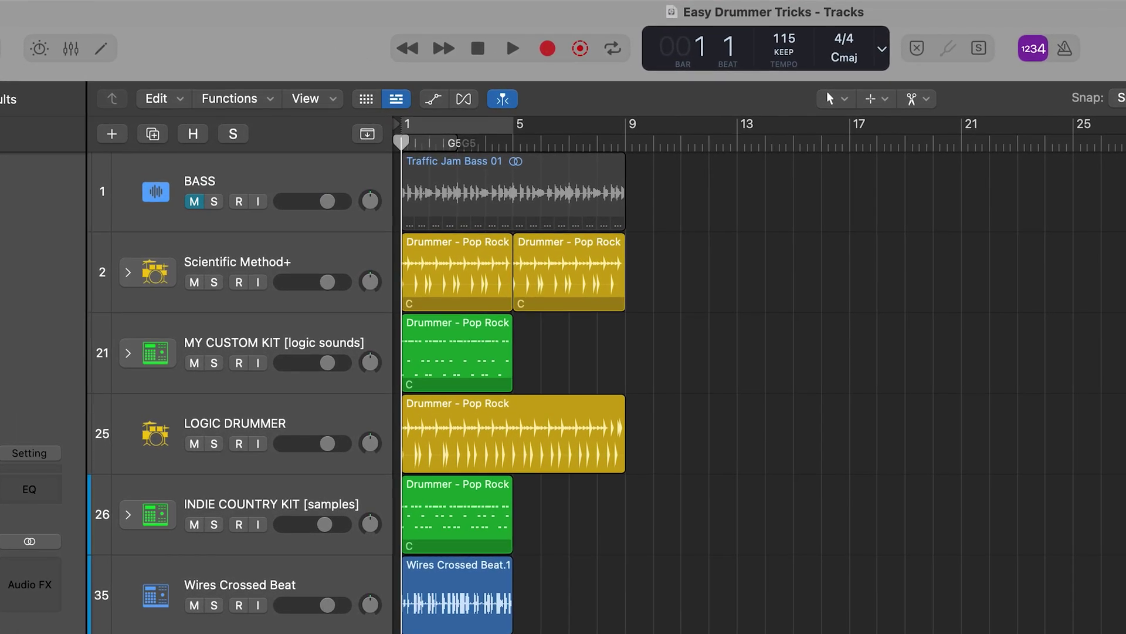
- Select the BASS track and its region, then turn on its Solo button
click(322, 188)
click(195, 201)
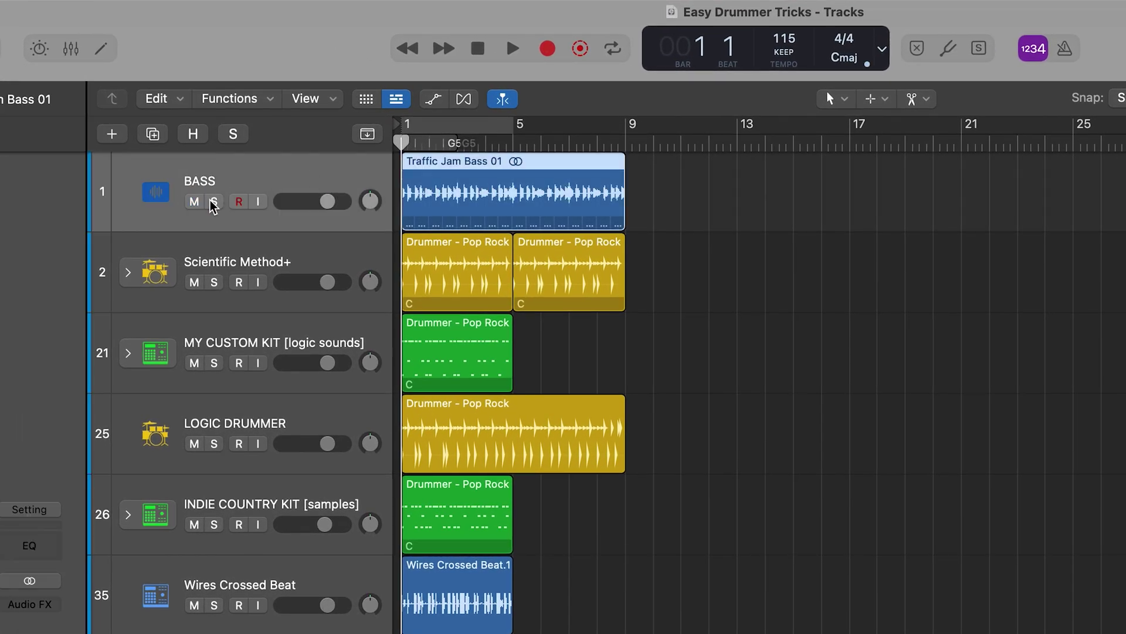
click(215, 202)
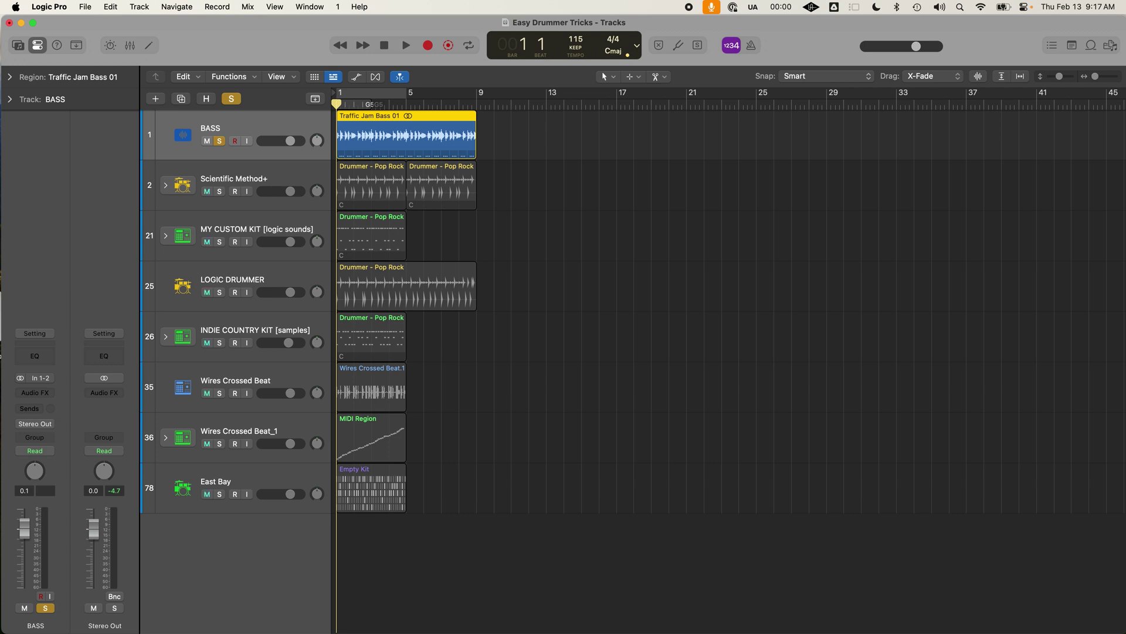
click(140, 6)
- Cancel a new Session Player track, then solo Scientific Method+ and show its Session Player editor
click(156, 63)
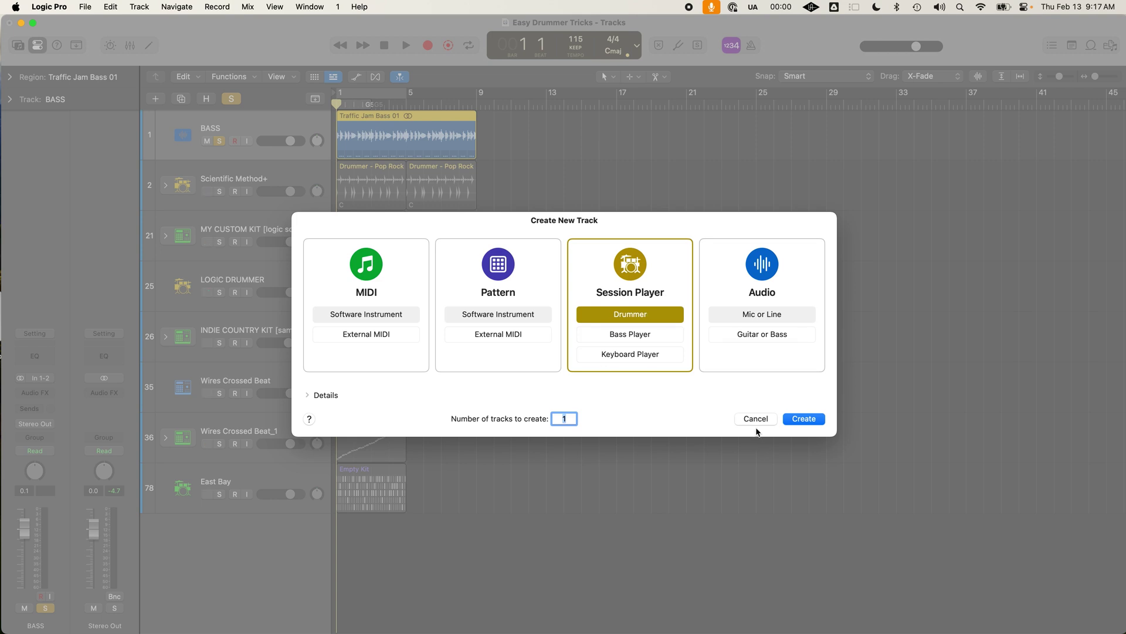
click(755, 419)
click(250, 191)
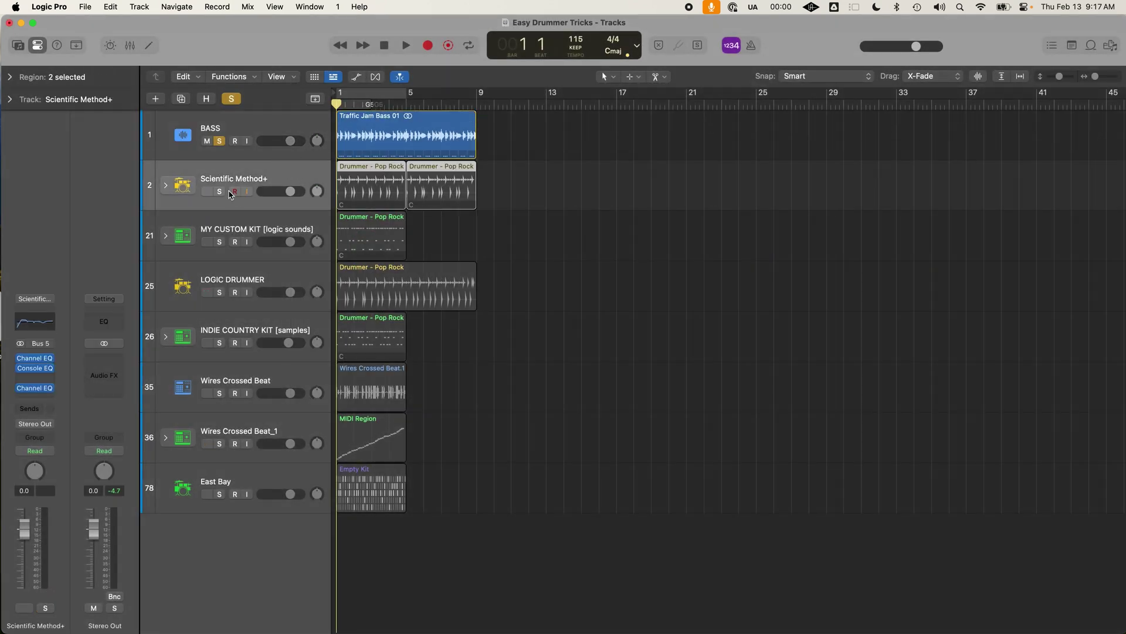
click(221, 192)
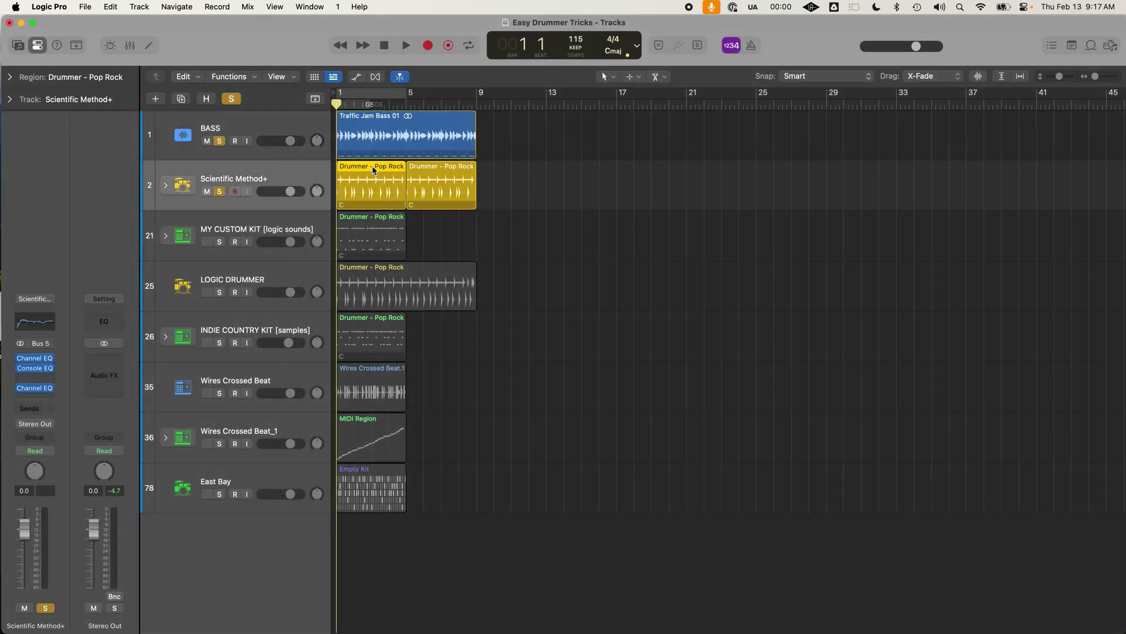
click(152, 47)
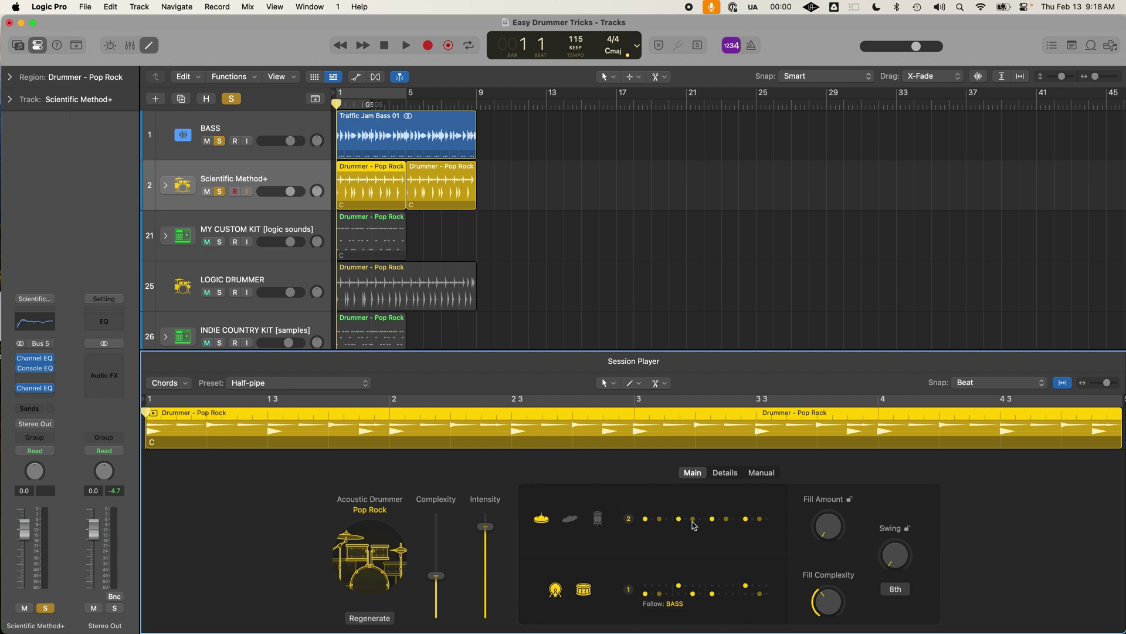
- Set the drummer's Follow Rhythm Of Track to Off, after briefly trying BASS
click(657, 607)
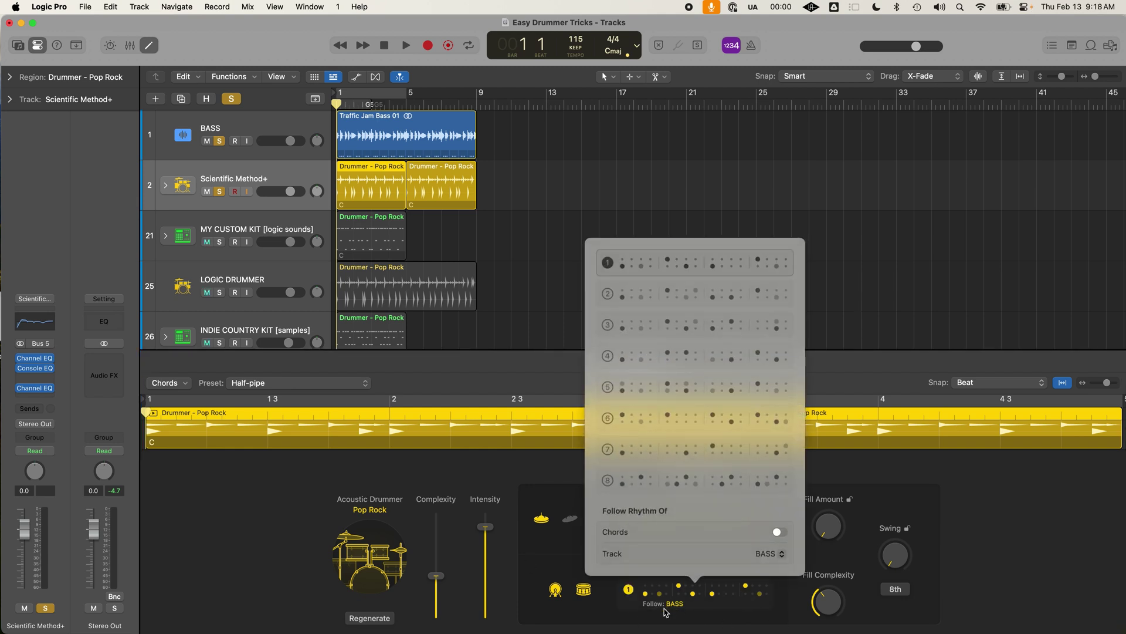
click(782, 555)
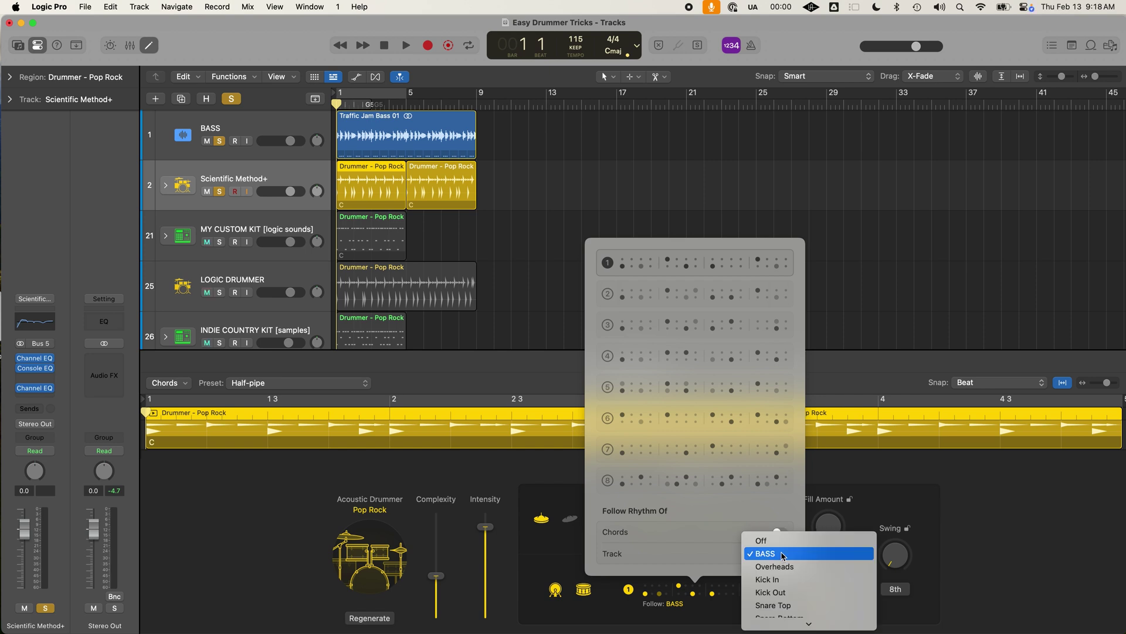
click(775, 540)
click(773, 554)
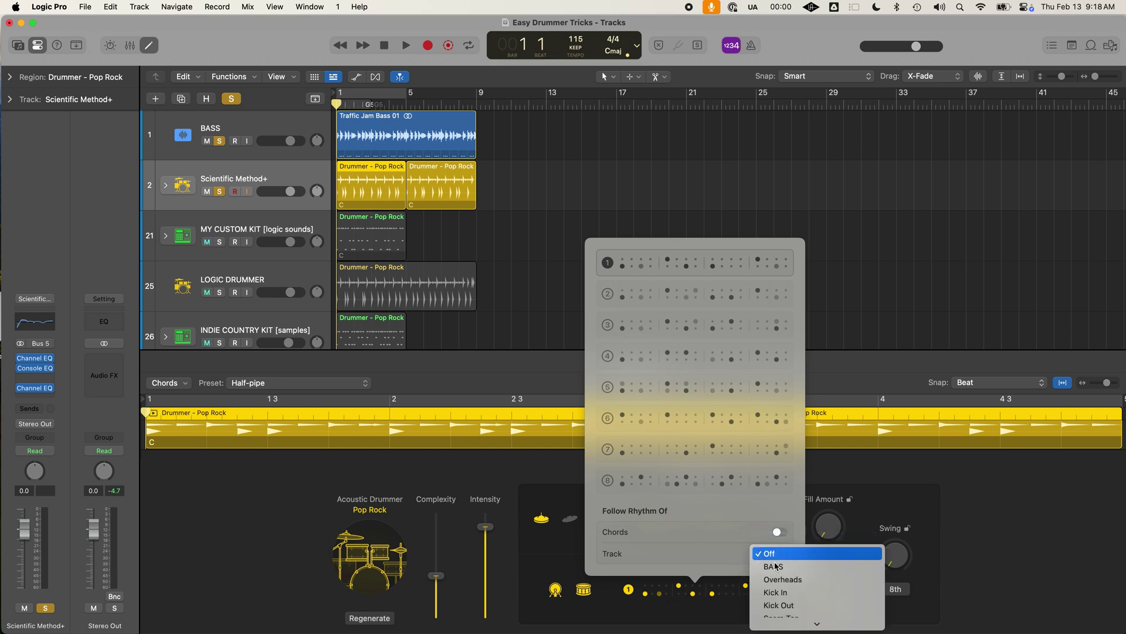
scroll(778, 572, down, 5)
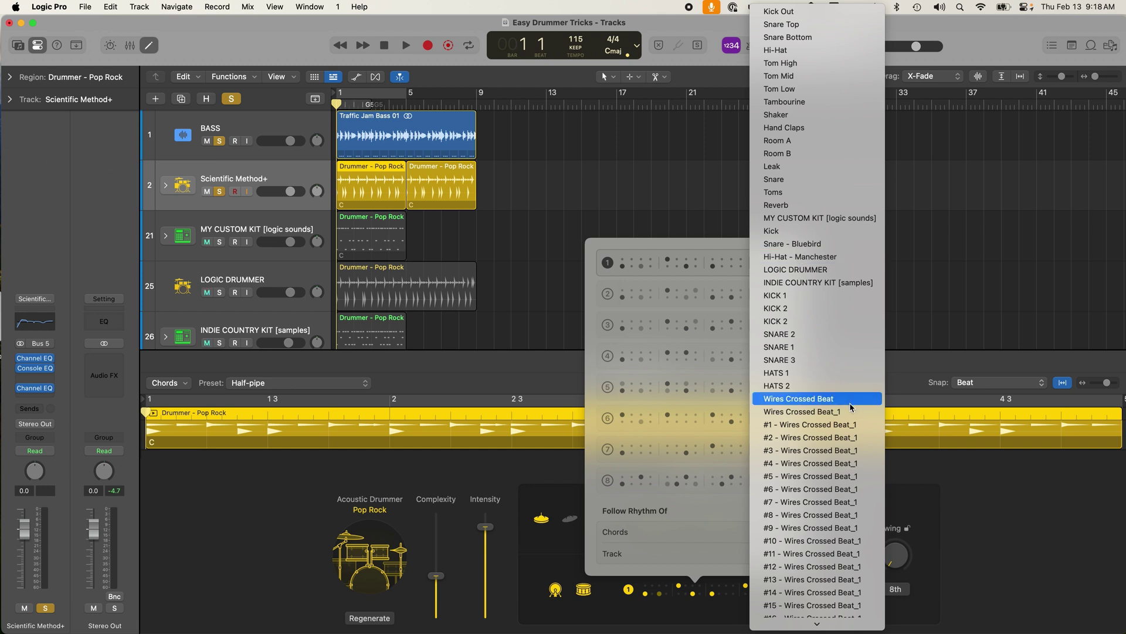
scroll(804, 399, up, 3)
click(807, 26)
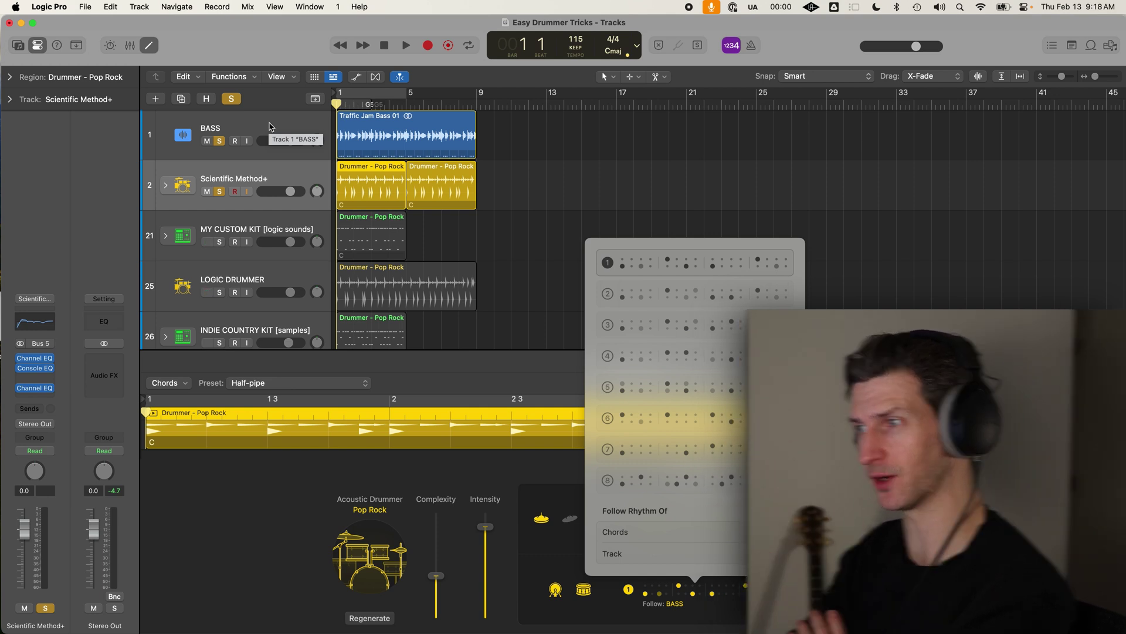
click(780, 552)
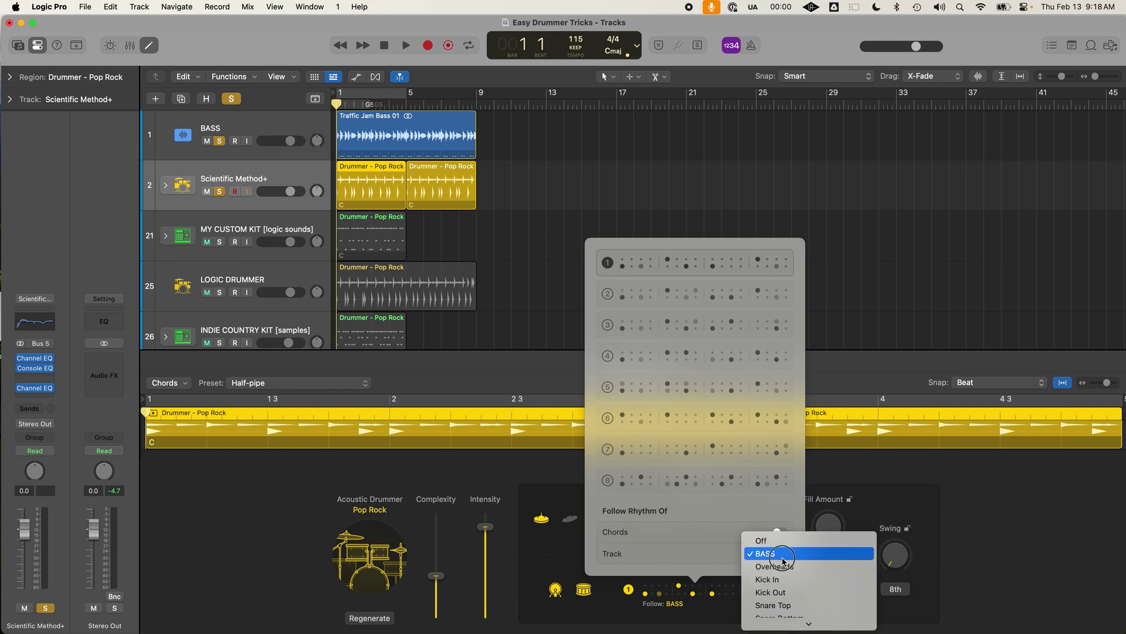
click(770, 541)
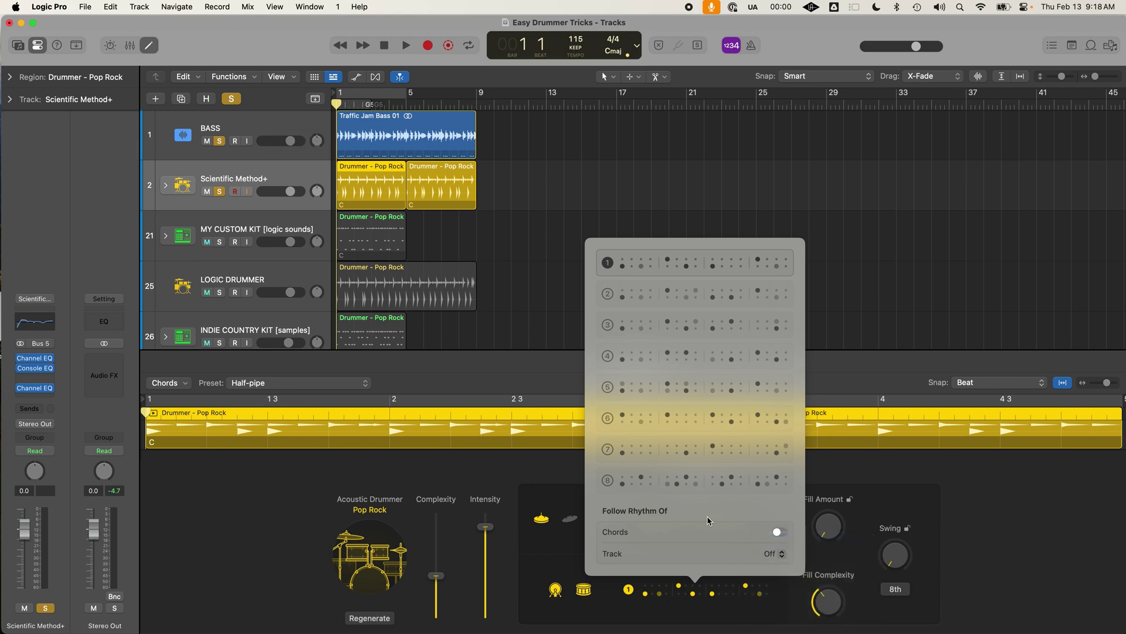
click(485, 210)
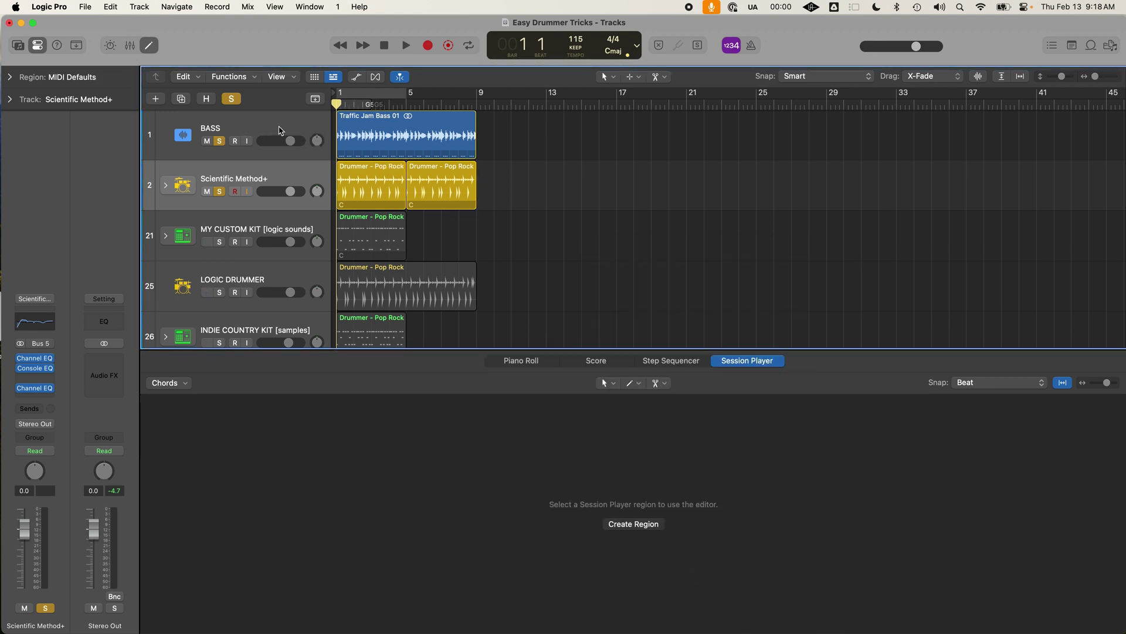
- Play the unlinked drummer, then set both Drummer – Pop Rock regions to follow BASS
key(space)
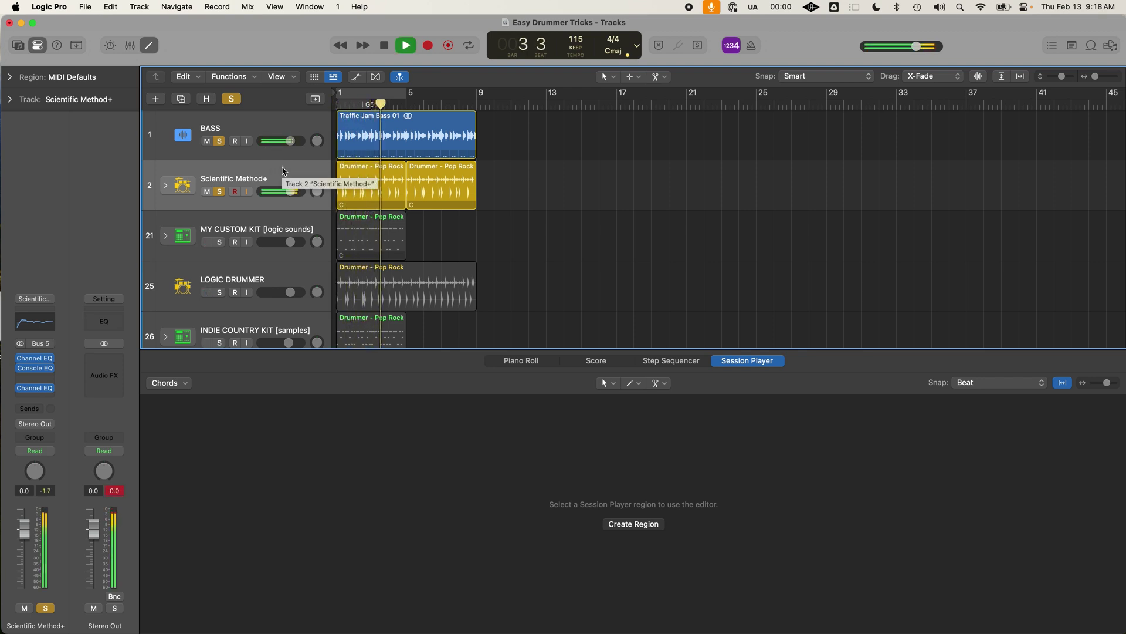
key(space)
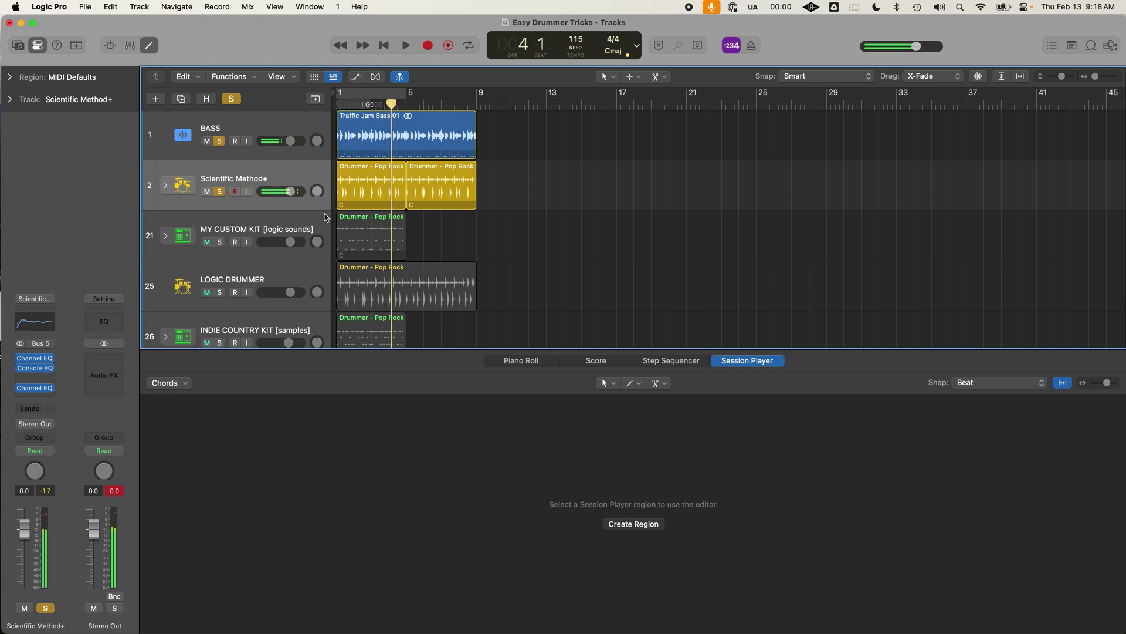
click(311, 179)
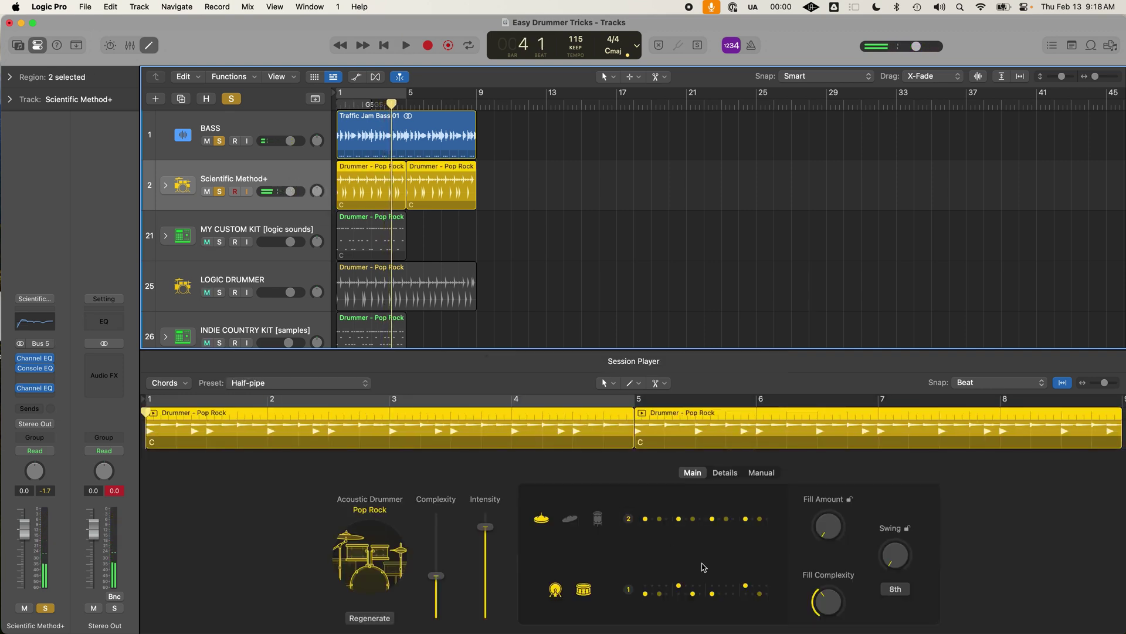
click(712, 594)
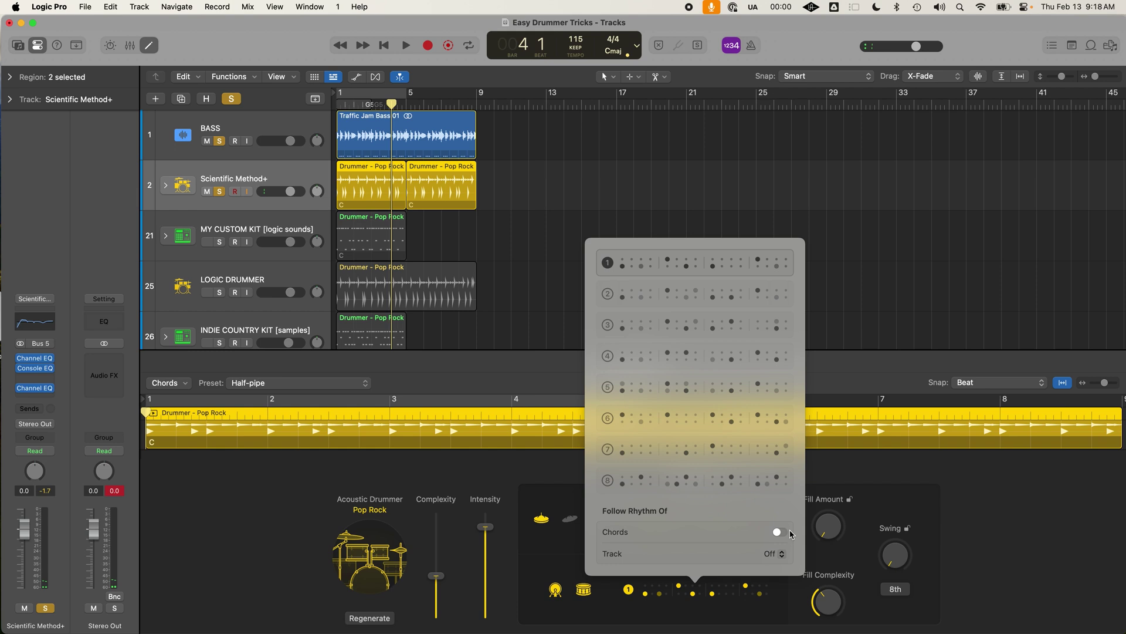
click(773, 553)
click(773, 492)
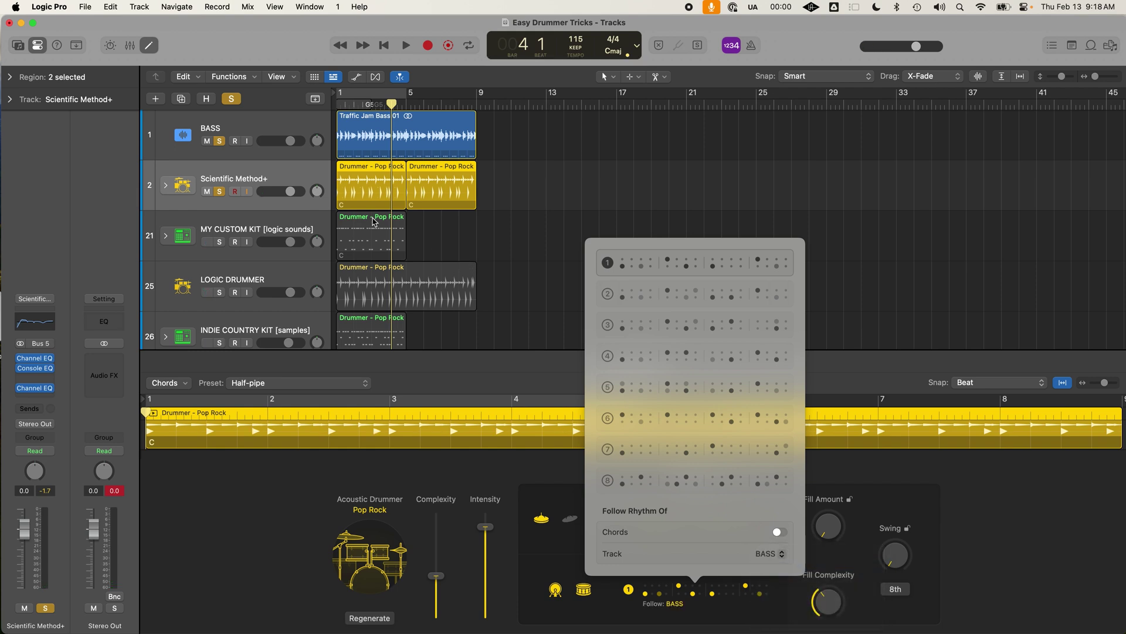
click(380, 191)
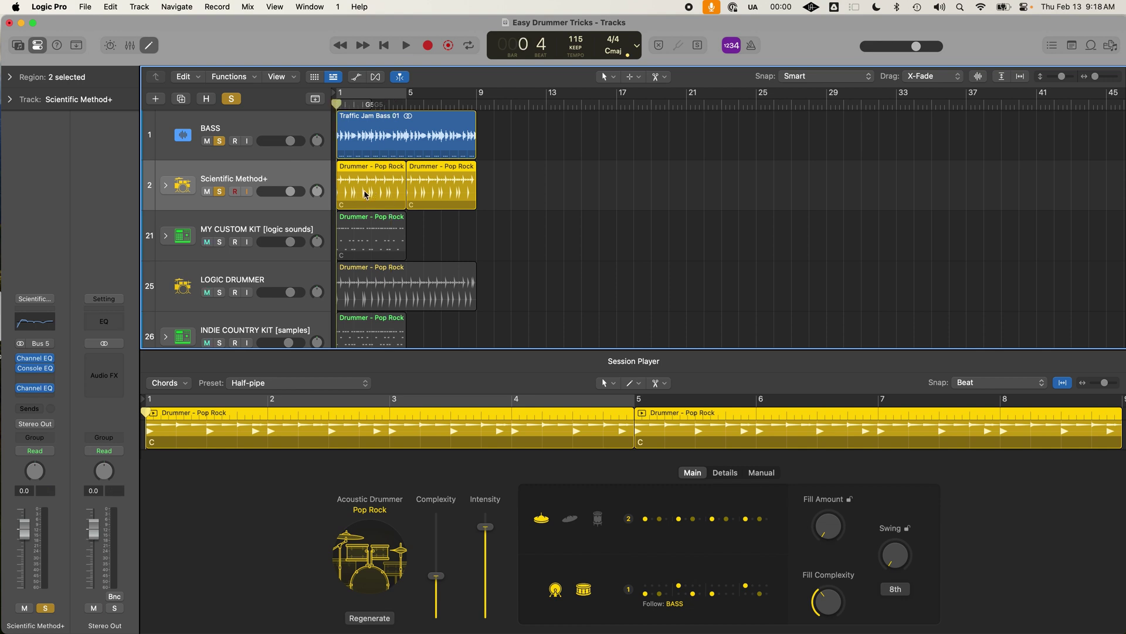
key(space)
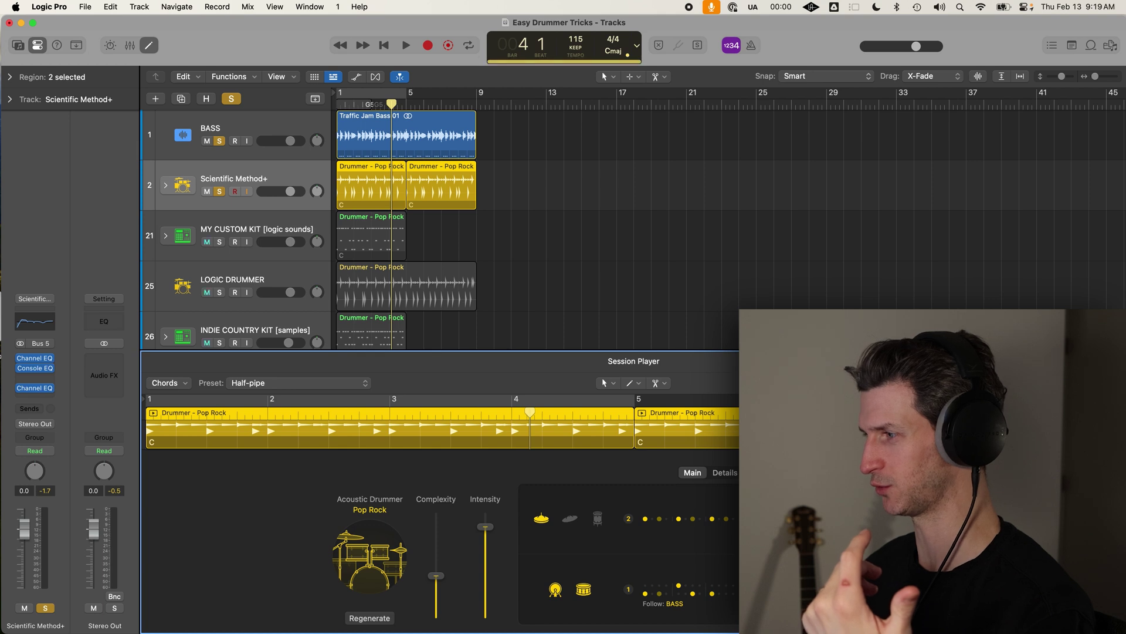
- Lower the Session Player Fill Amount knob to 10% and adjust Fill Complexity to 17%
drag(843, 526, 839, 540)
drag(829, 615, 837, 606)
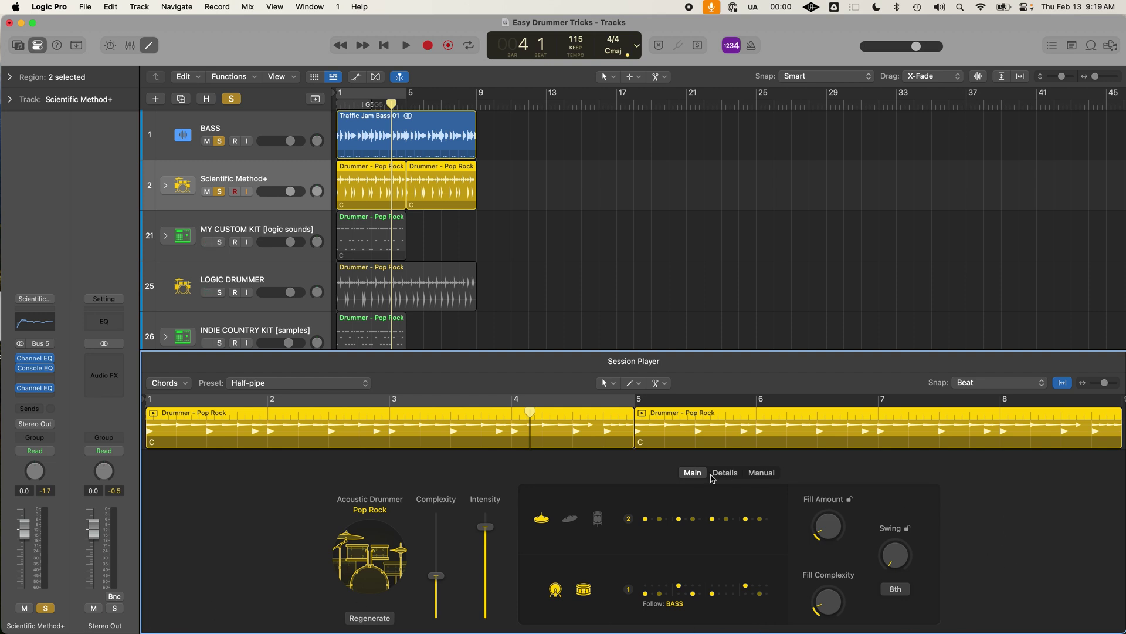
- In the drummer's Details settings, raise Humanize to 56% and Dynamics to 93%
click(724, 473)
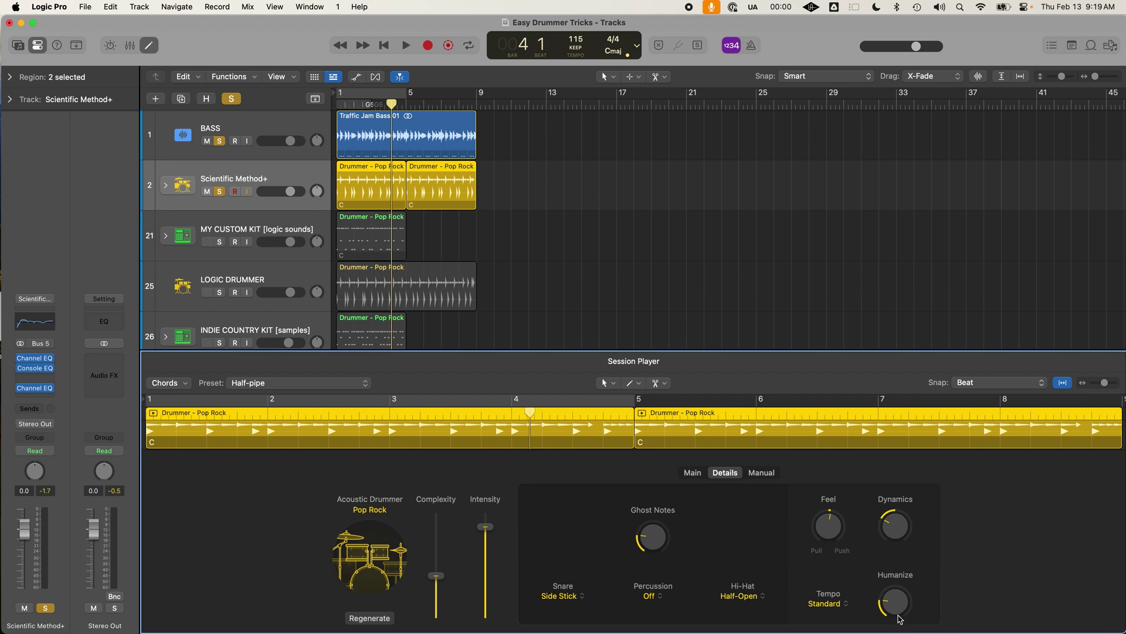
drag(907, 622, 901, 567)
drag(904, 528, 909, 500)
- Unsolo BASS and play back the Scientific Method+ drummer on its own
click(221, 141)
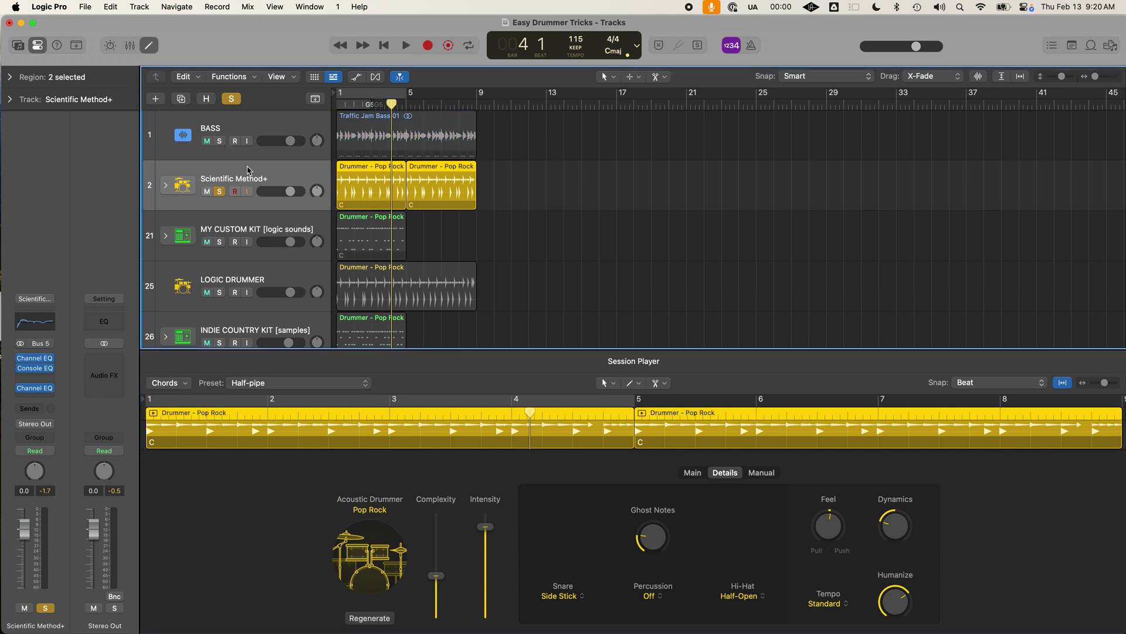
key(space)
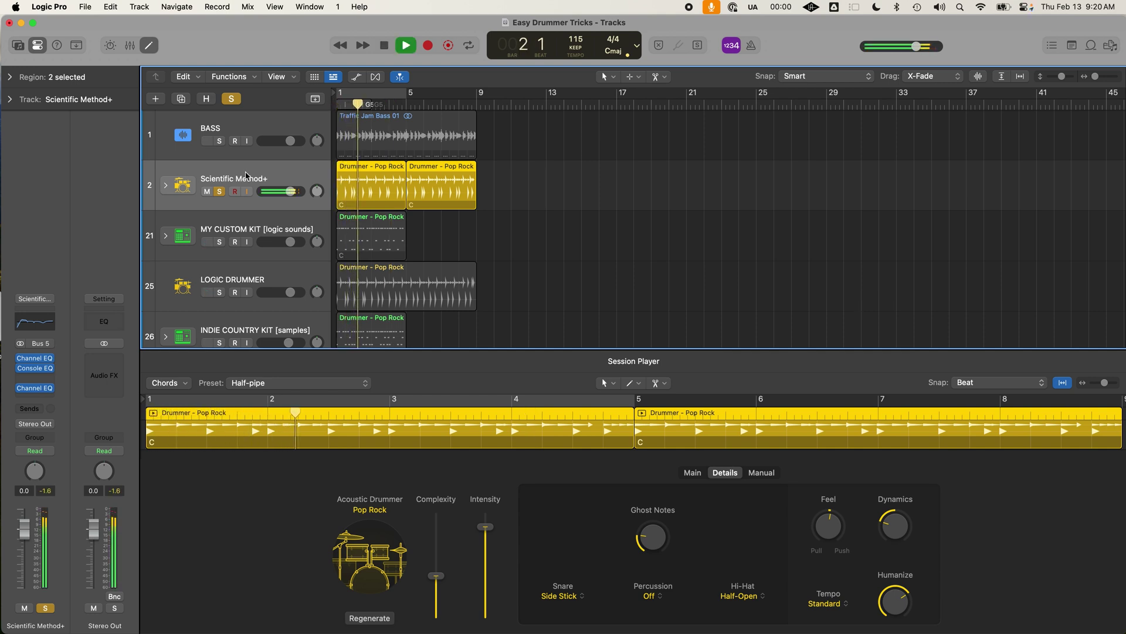
key(space)
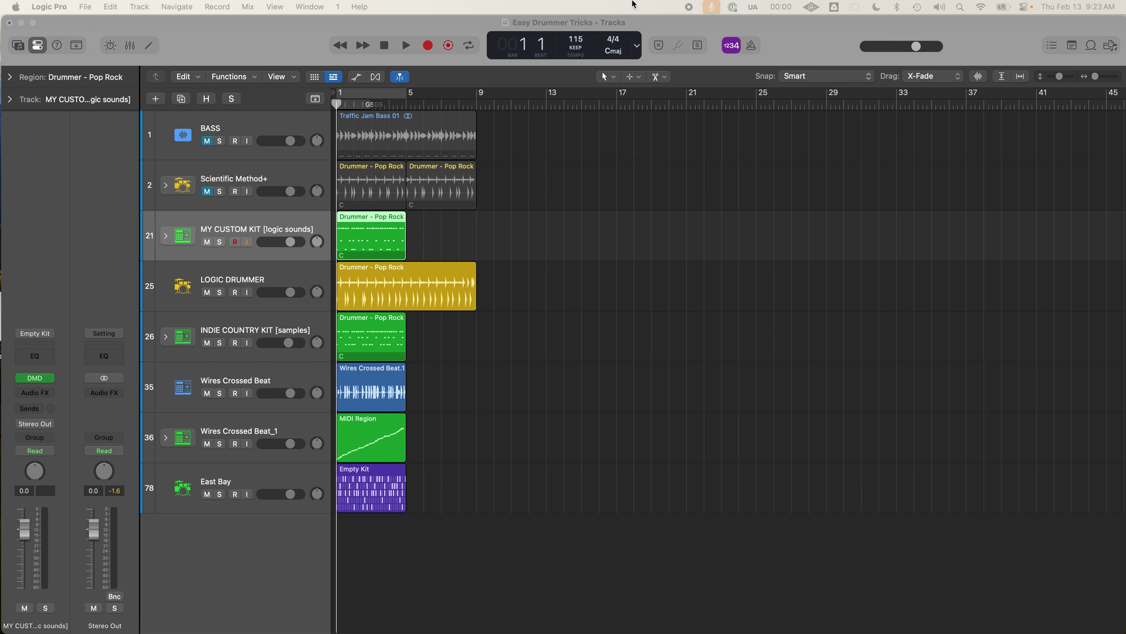
click(222, 244)
click(221, 244)
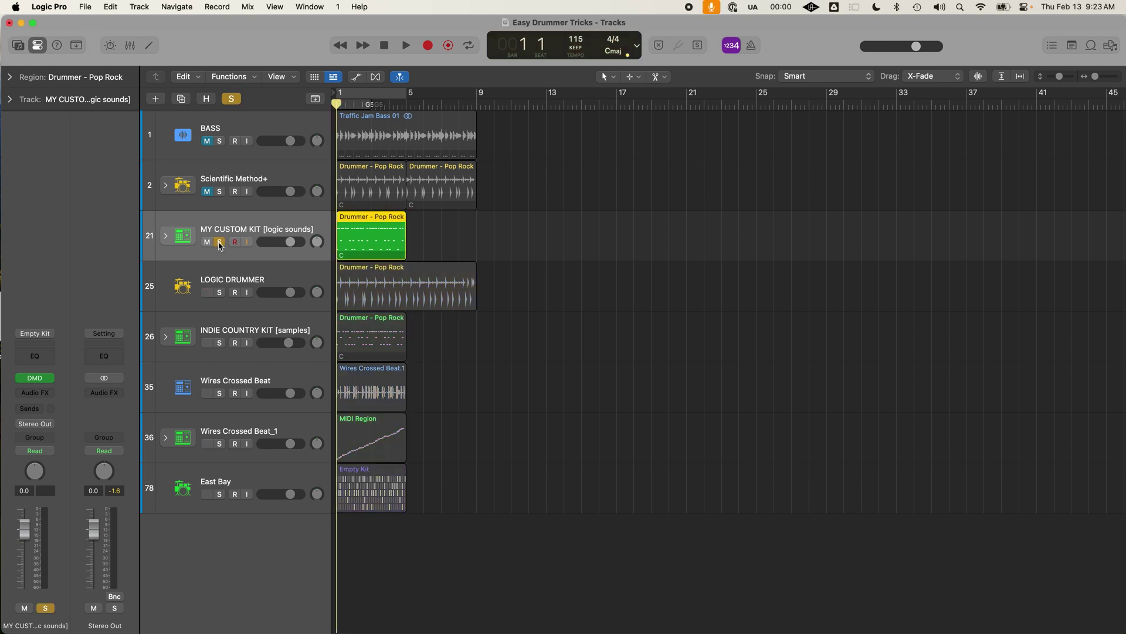
click(219, 343)
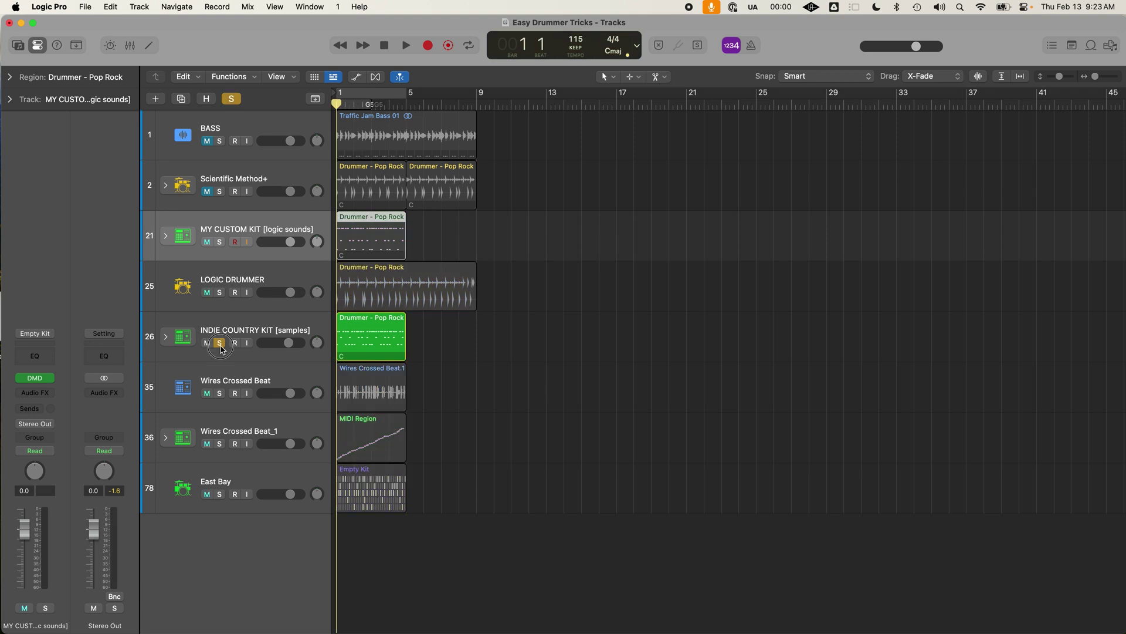
click(220, 343)
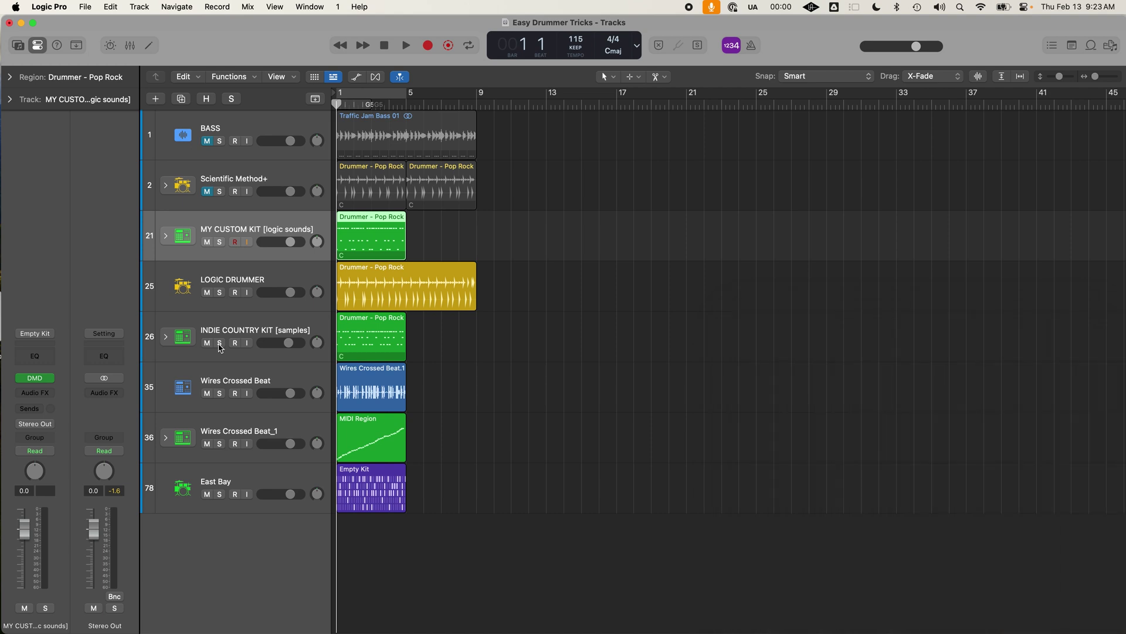
click(969, 307)
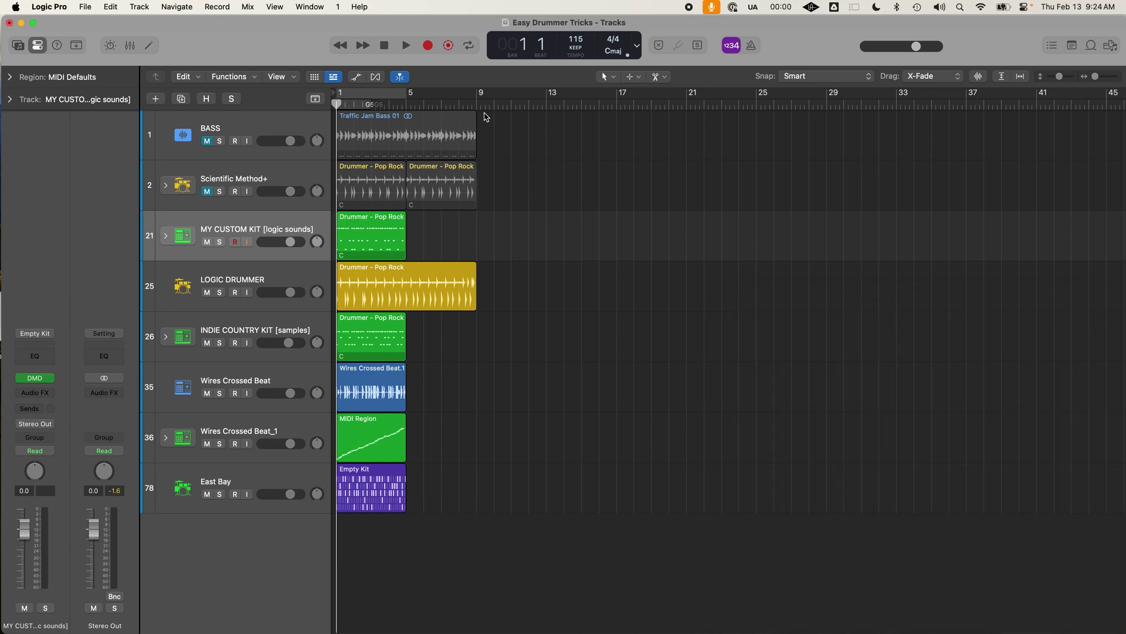
- Create a new software instrument track and load Drum Machine Designer by searching 'drum machine'
click(140, 7)
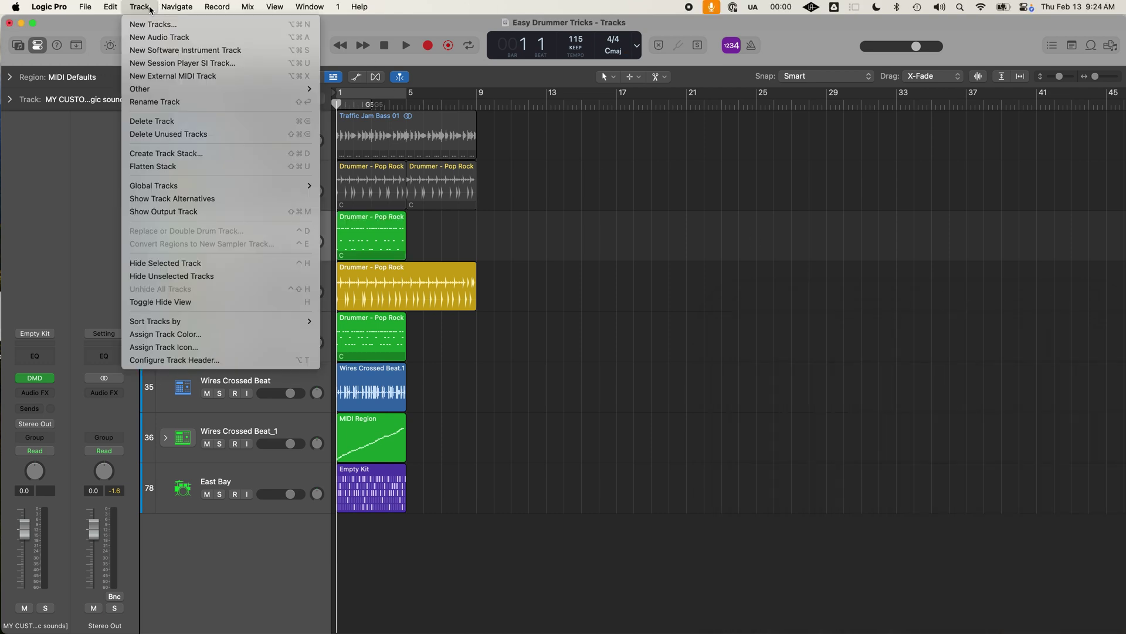
click(167, 50)
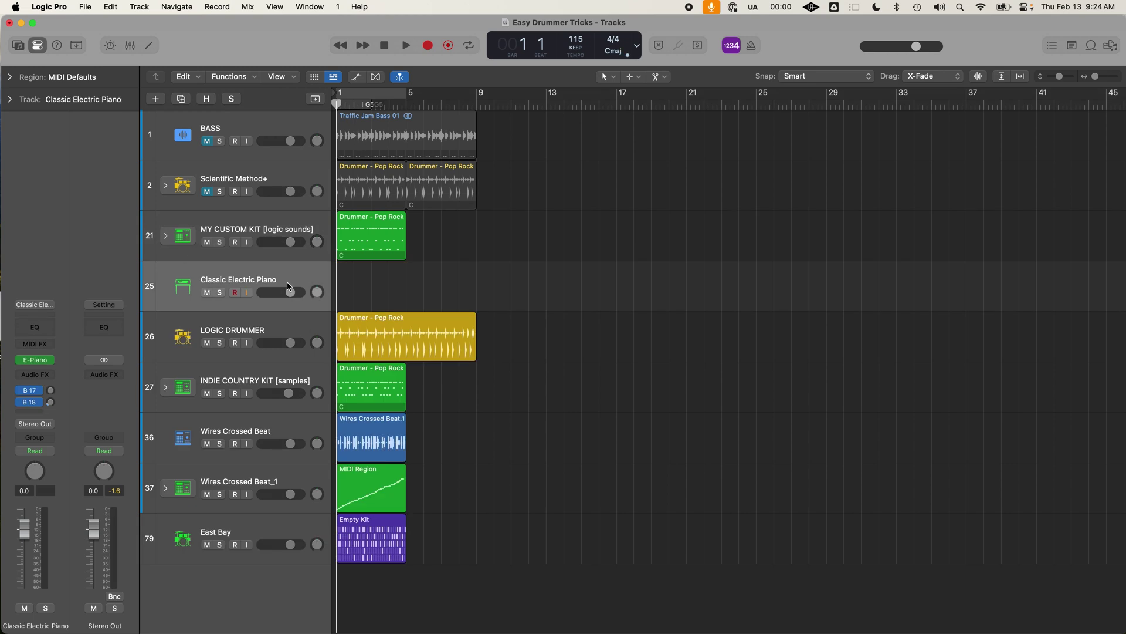
mouse_move(32, 364)
click(51, 363)
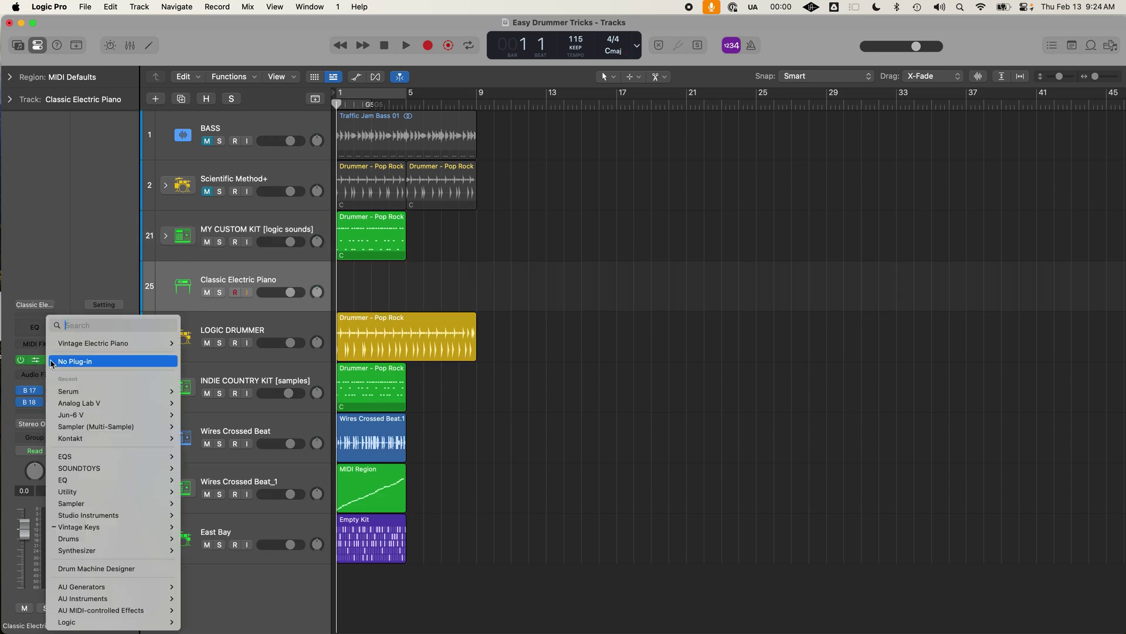
text(drum ma)
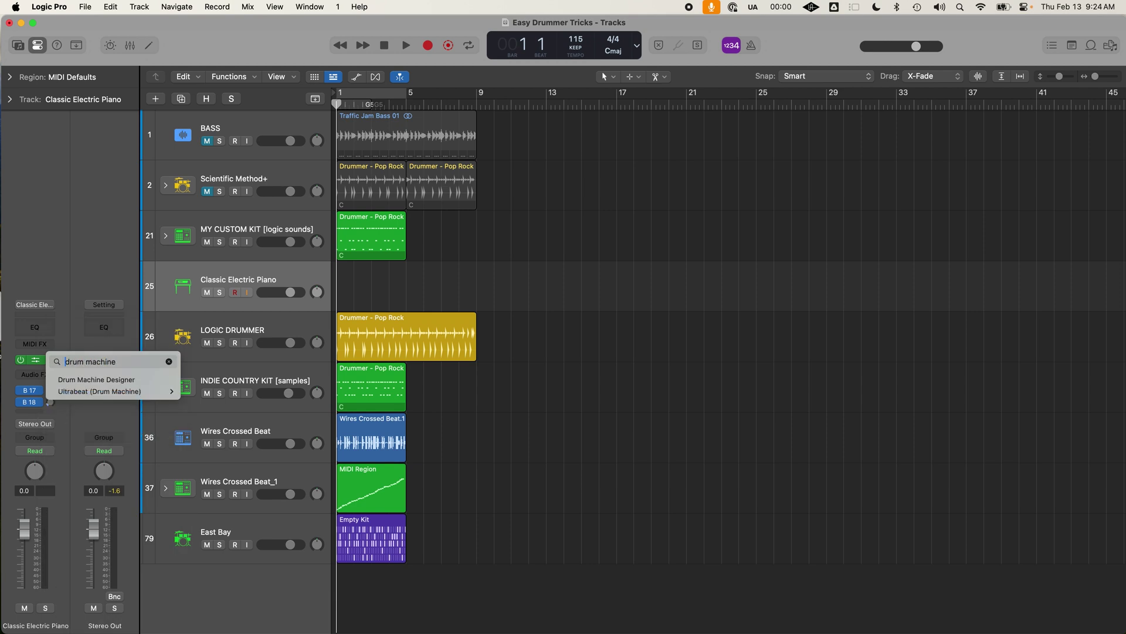
text(chine)
click(93, 380)
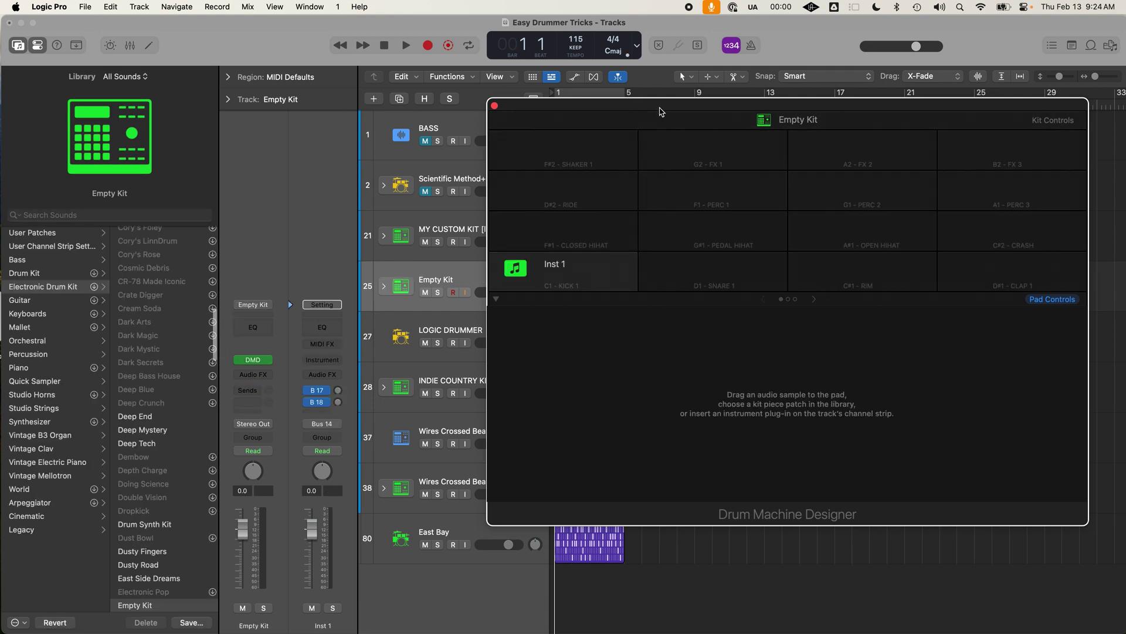
drag(670, 109, 436, 96)
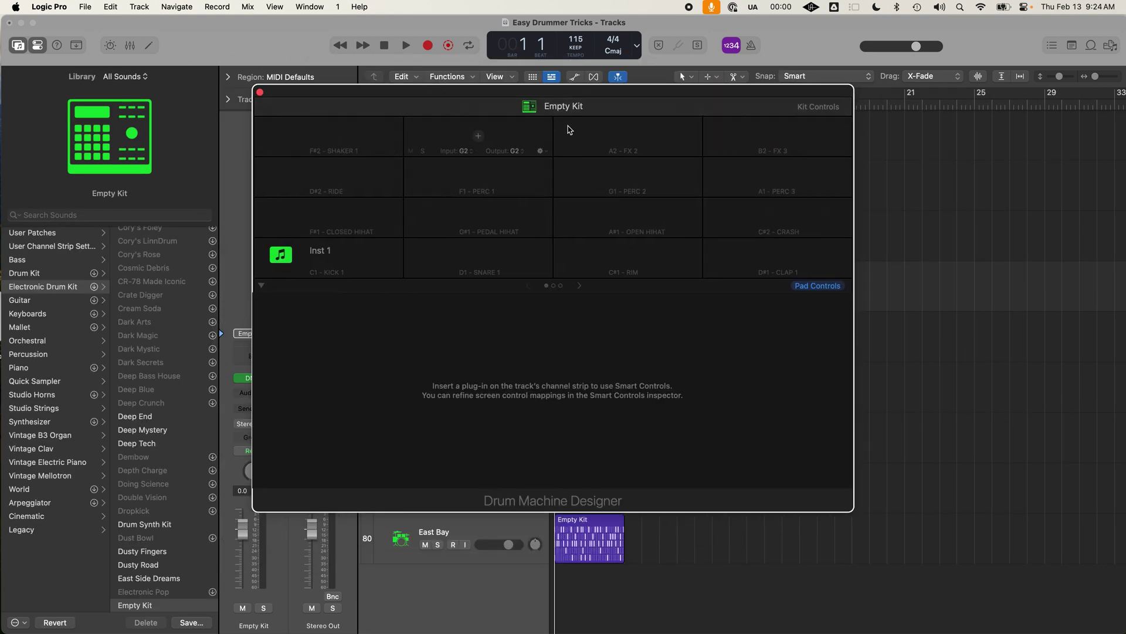
mouse_move(340, 242)
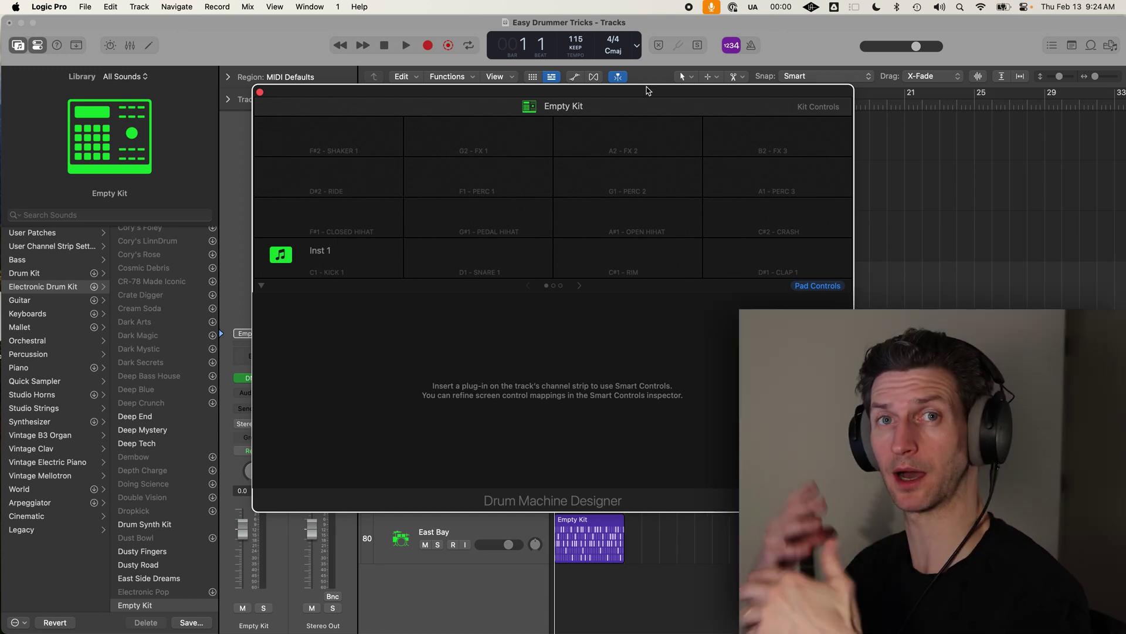
mouse_move(327, 176)
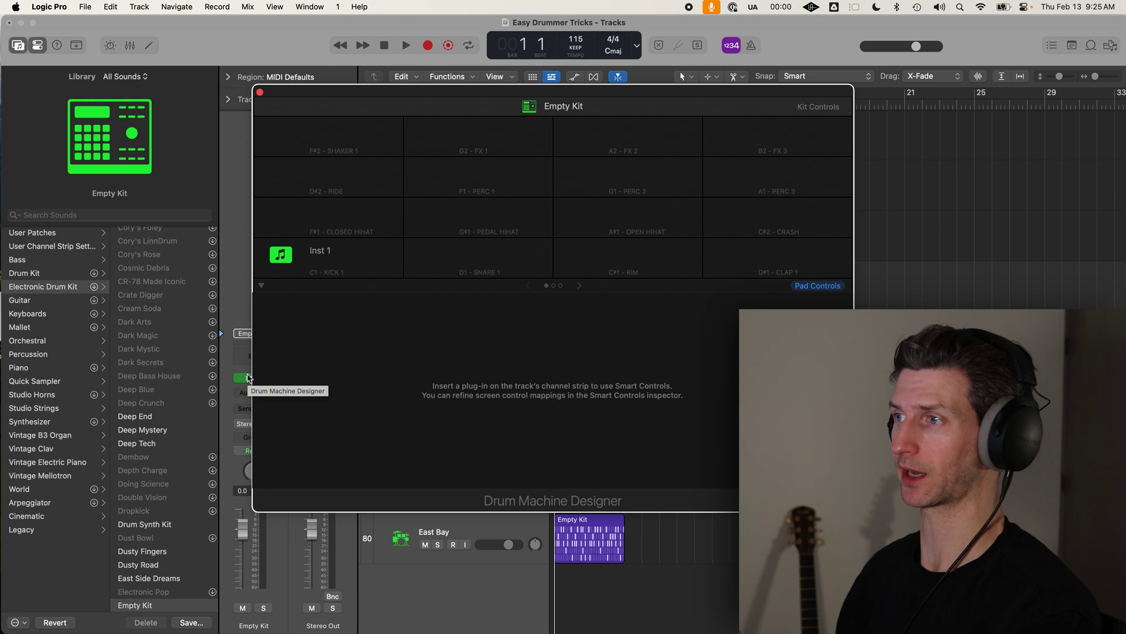
mouse_move(371, 134)
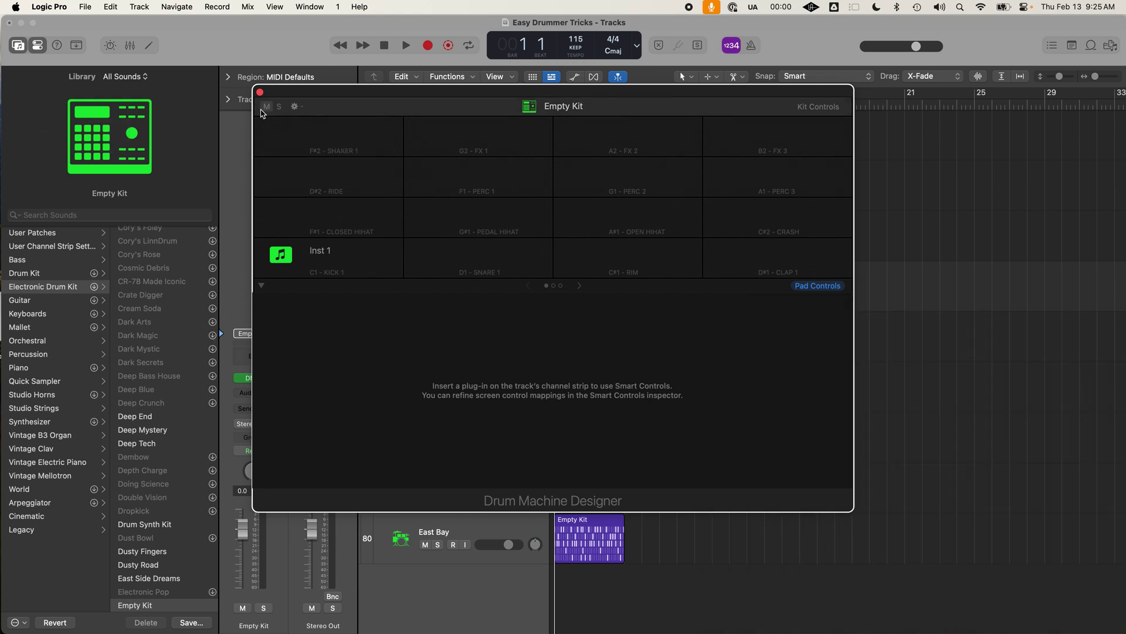
drag(303, 99, 397, 93)
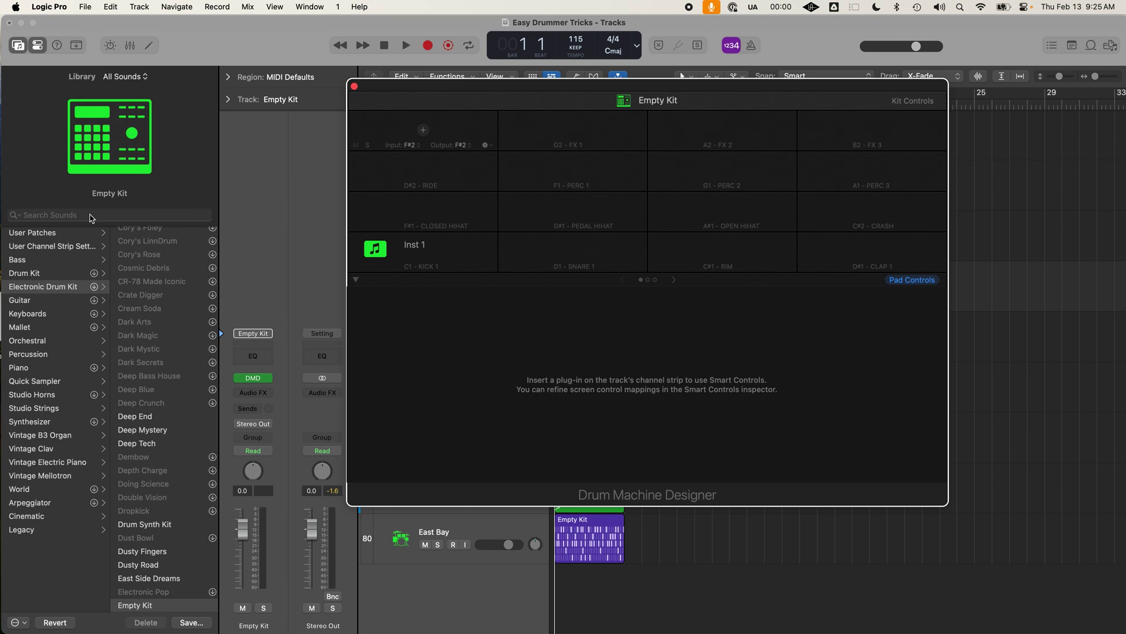
click(53, 215)
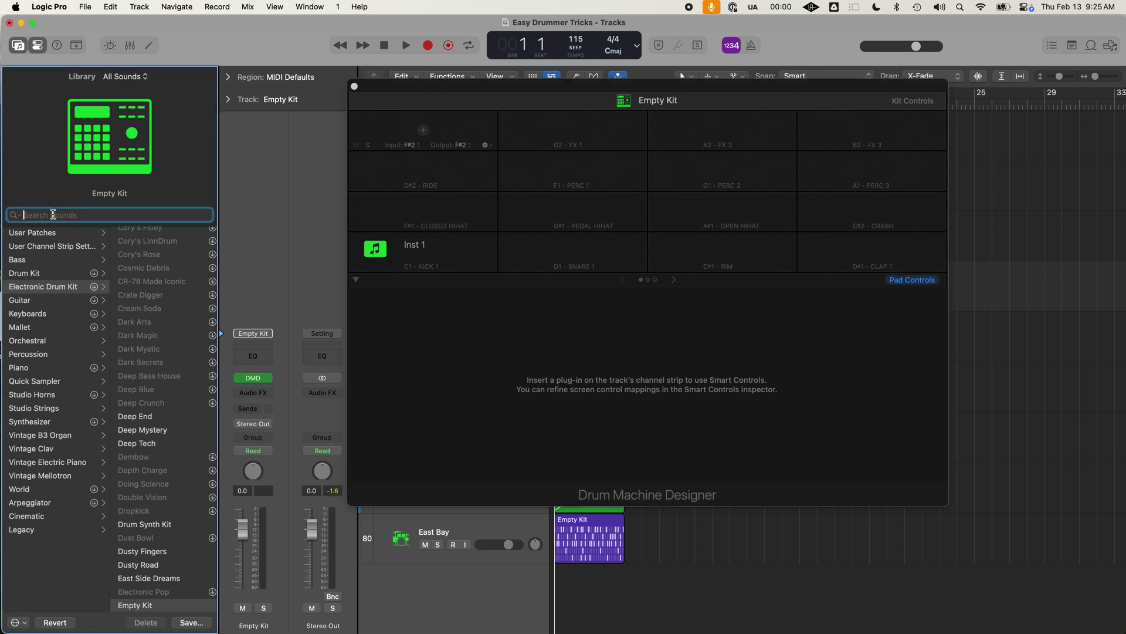
- Search the Library for kick, try snare, return to kick, then close Drum Machine Designer
text(kid)
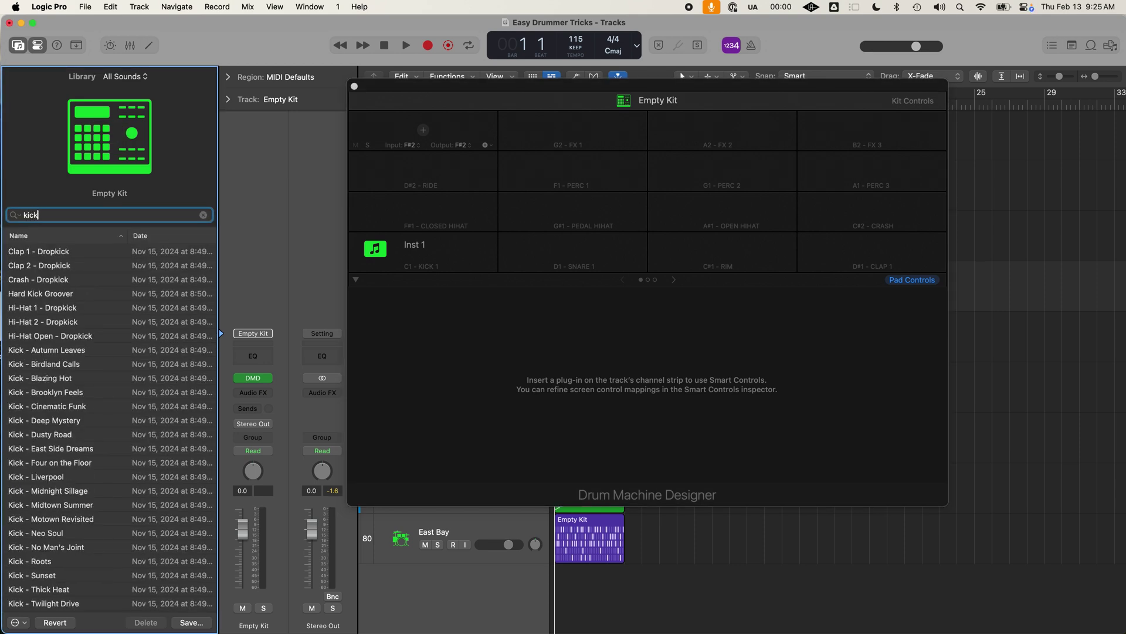
scroll(32, 313, down, 10)
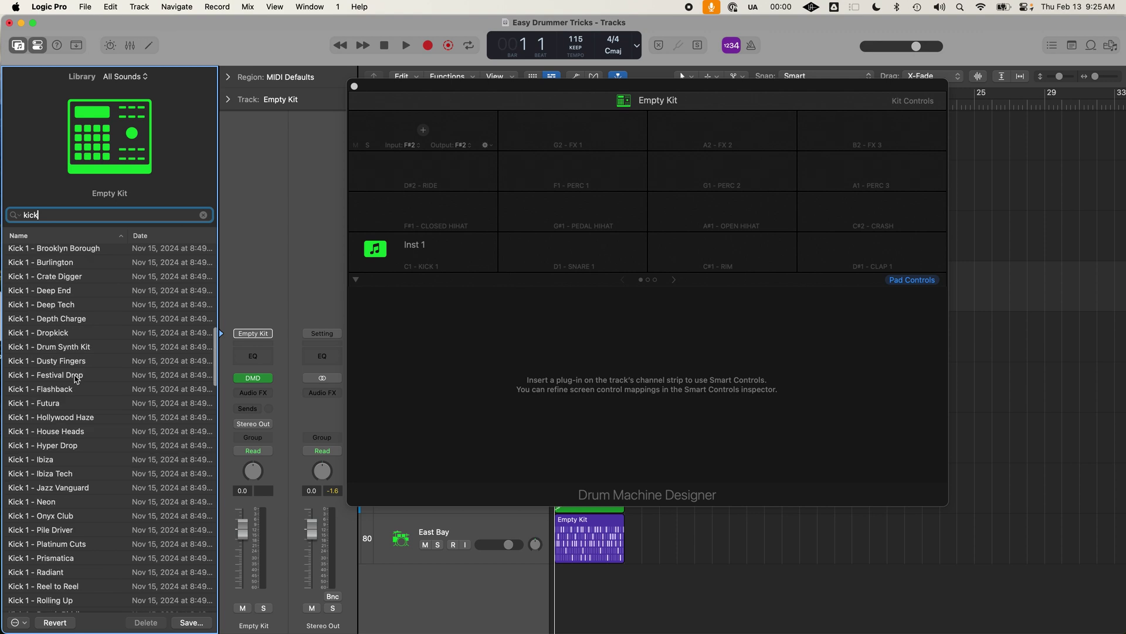
scroll(75, 381, up, 10)
key(BackSpace)
key(BackSpace)
key(BackSpace)
key(BackSpace)
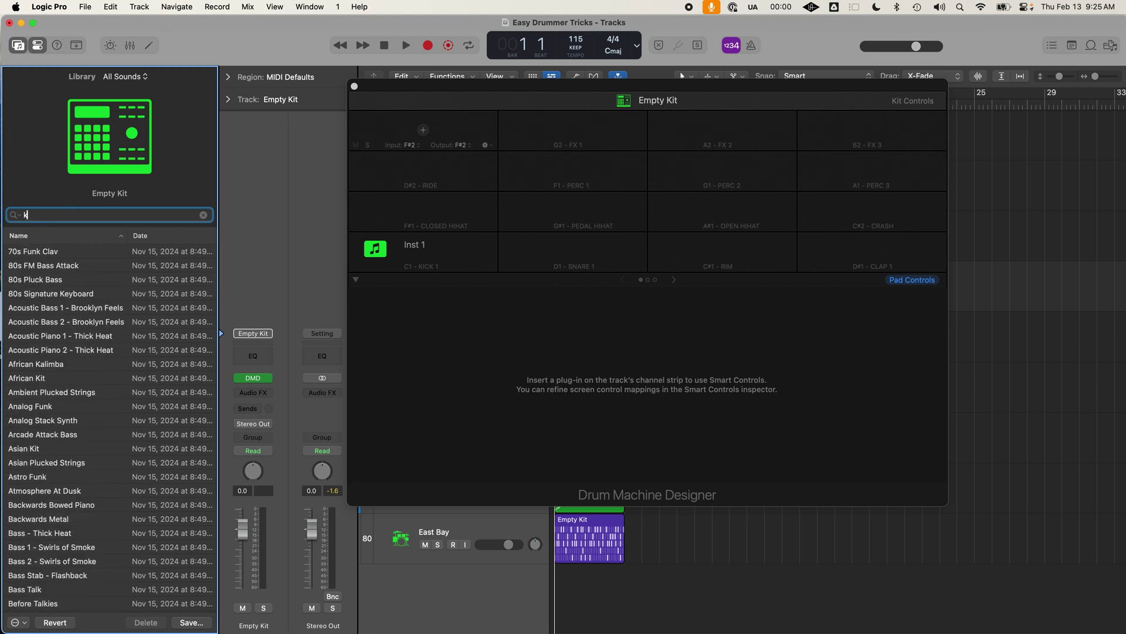
text(snare)
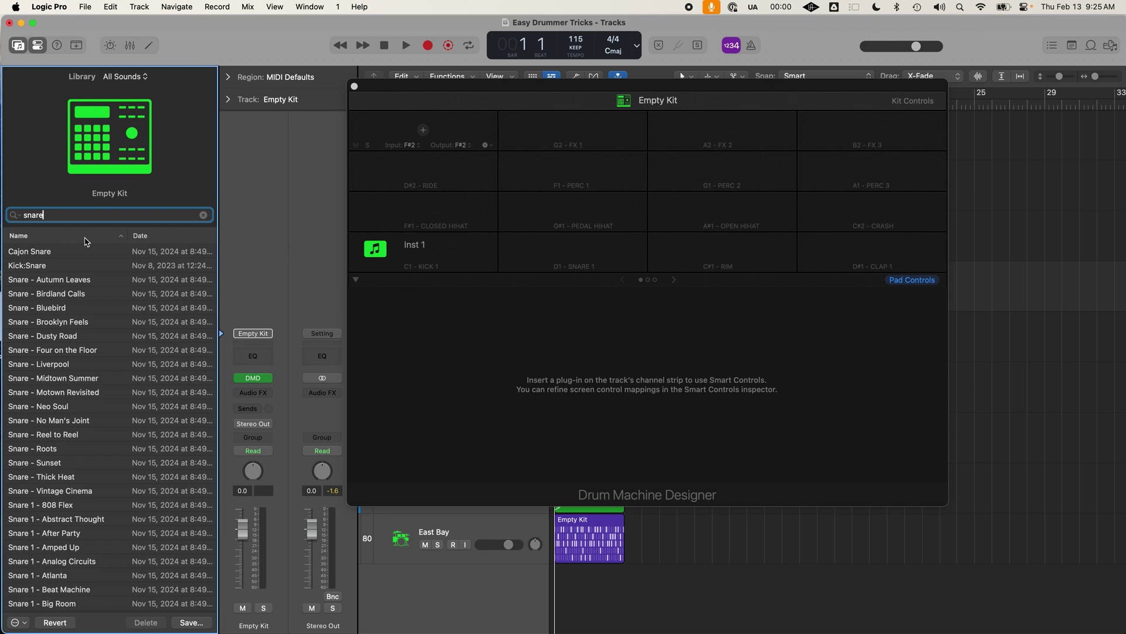
key(BackSpace)
key(BackSpace)
key(BackSpace)
key(BackSpace)
key(BackSpace)
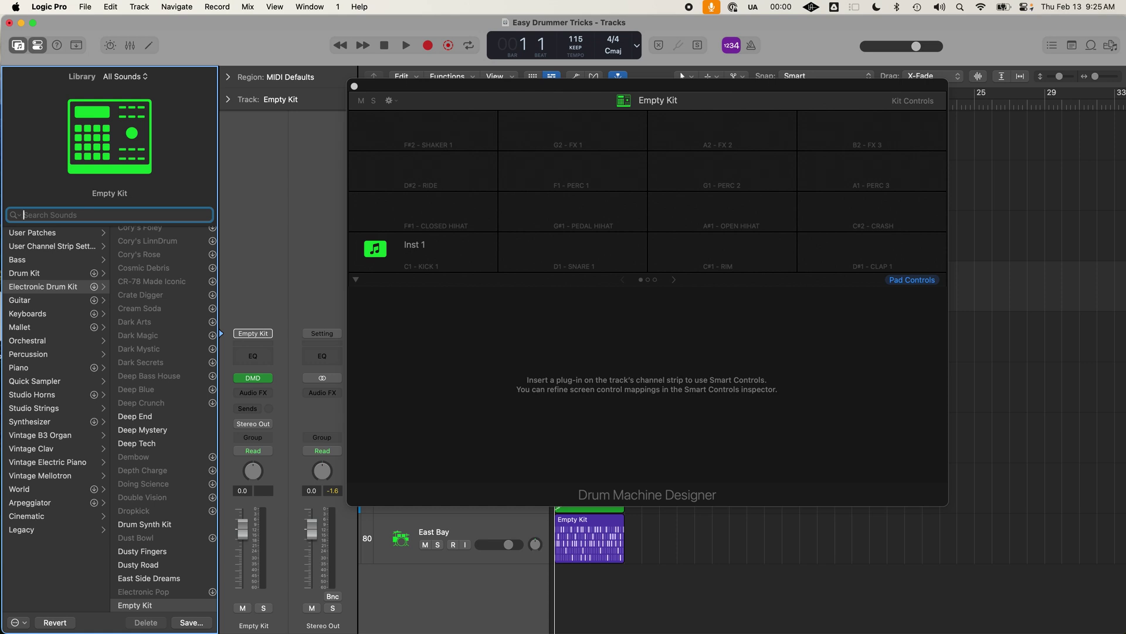
text(kick)
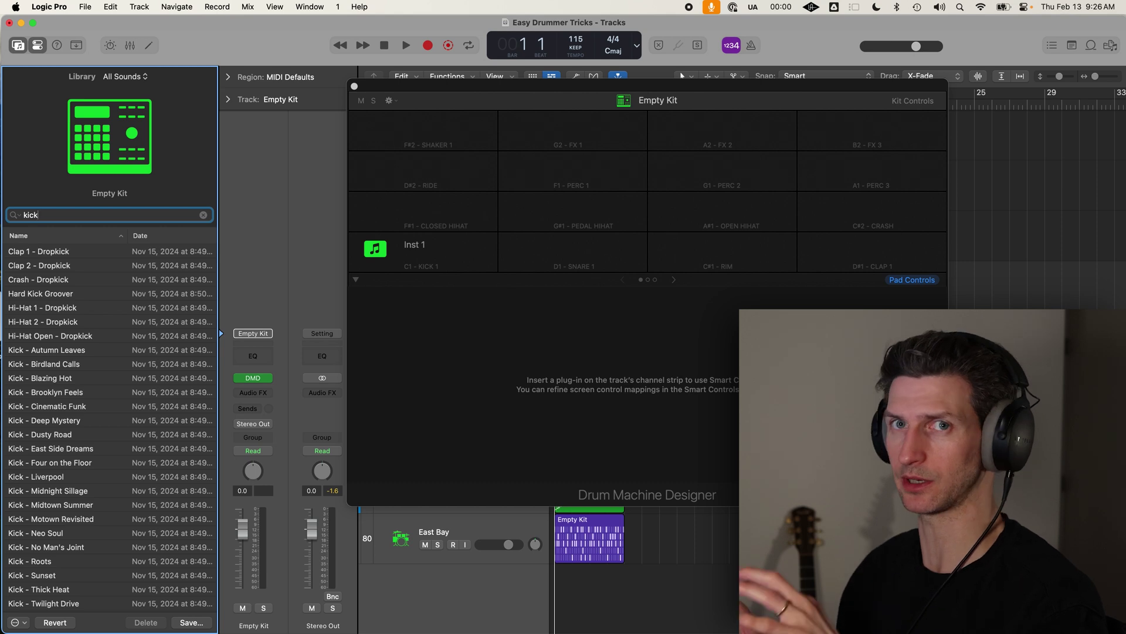
click(355, 87)
- Open the INDIE COUNTRY KIT [samples] Drum Machine Designer and select its KICK 2 pad
click(468, 367)
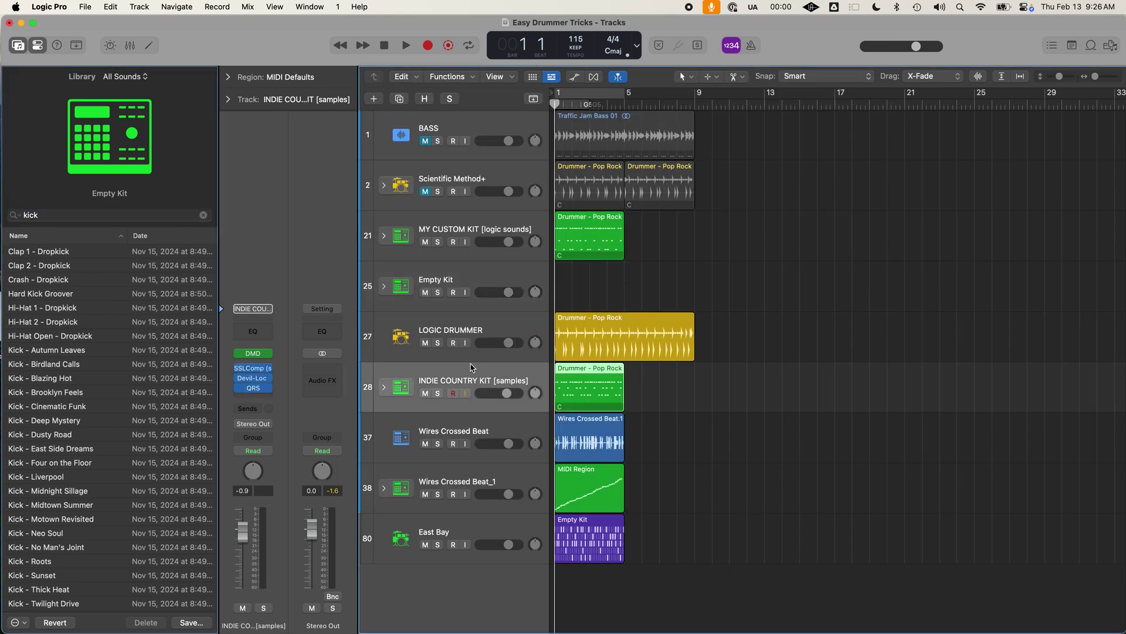
click(260, 355)
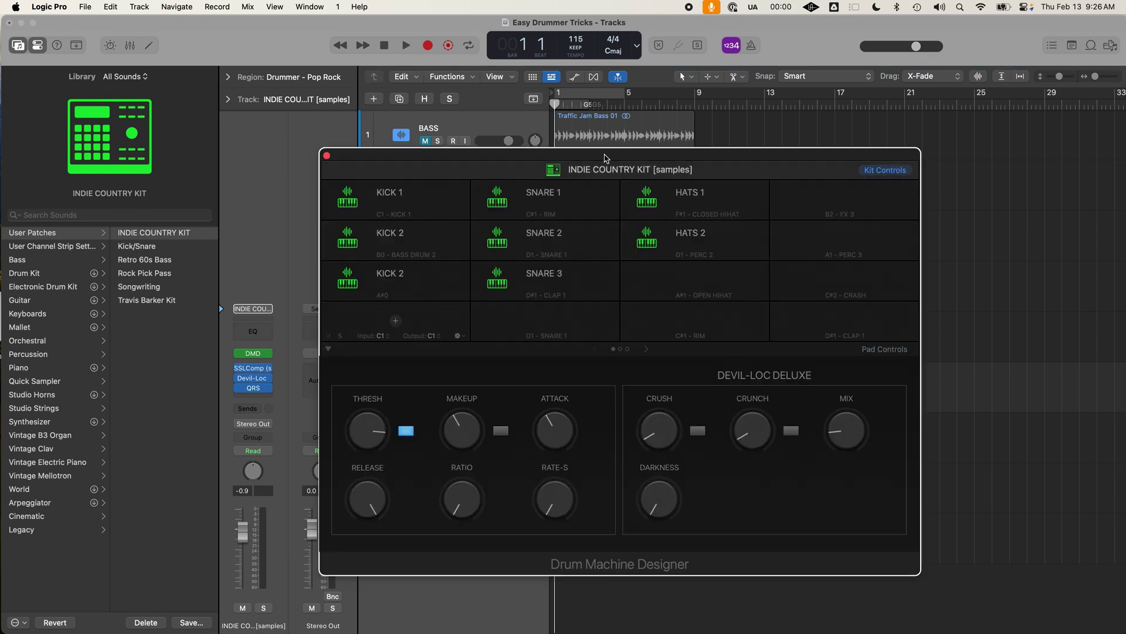
drag(608, 159, 574, 116)
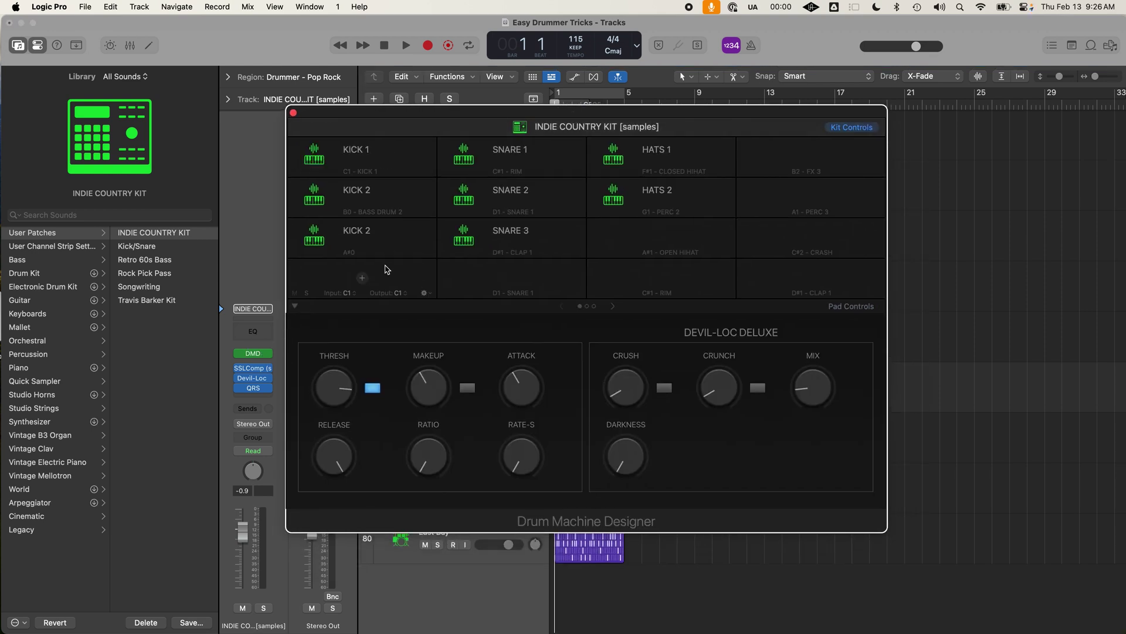
click(374, 199)
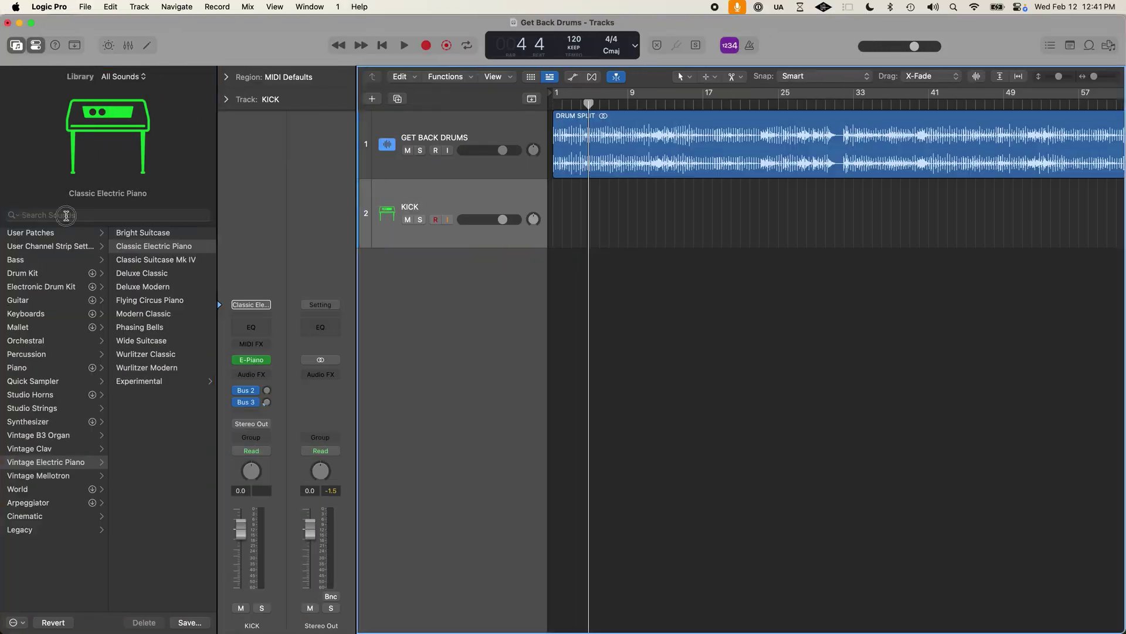
- Search the Library for 'kic' and load Kick - Autumn Leaves onto the KICK track
click(66, 215)
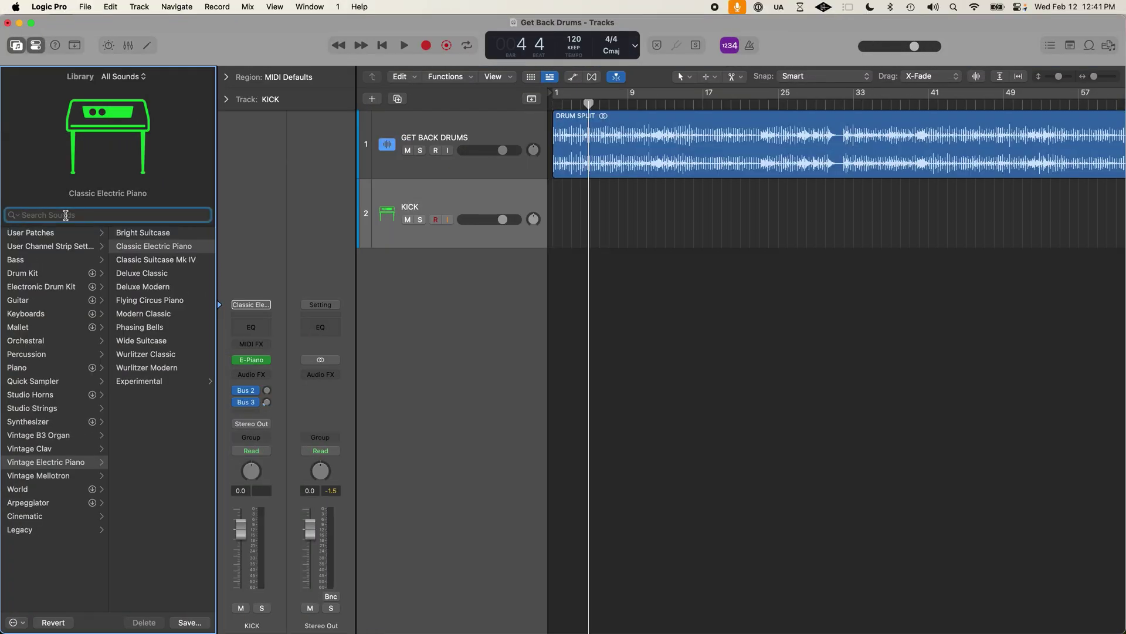
text(kick)
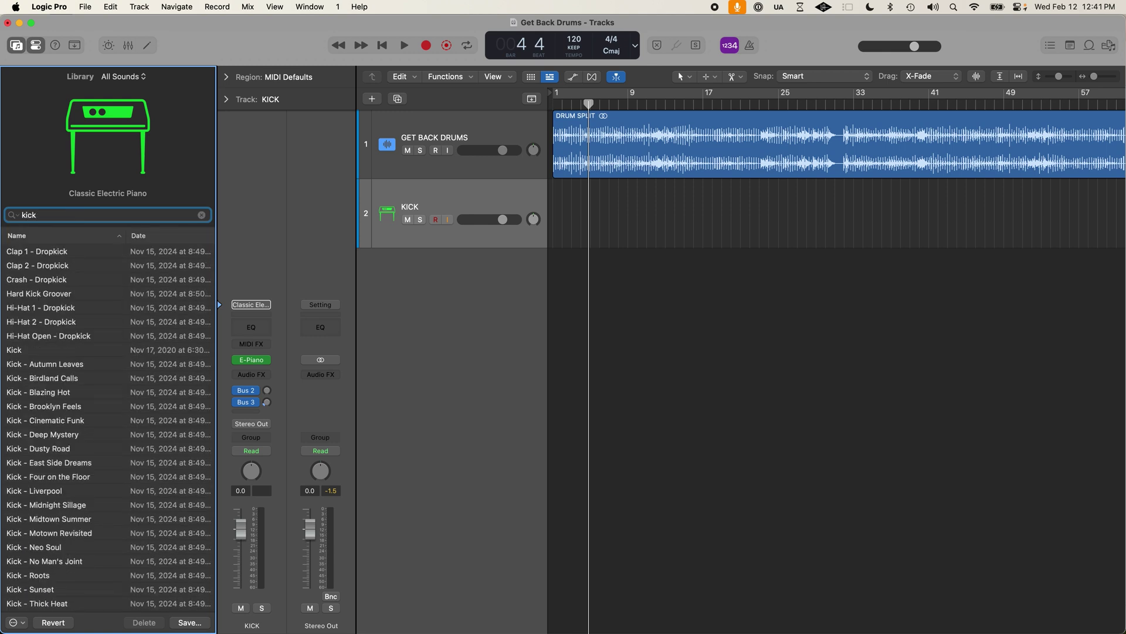
click(66, 365)
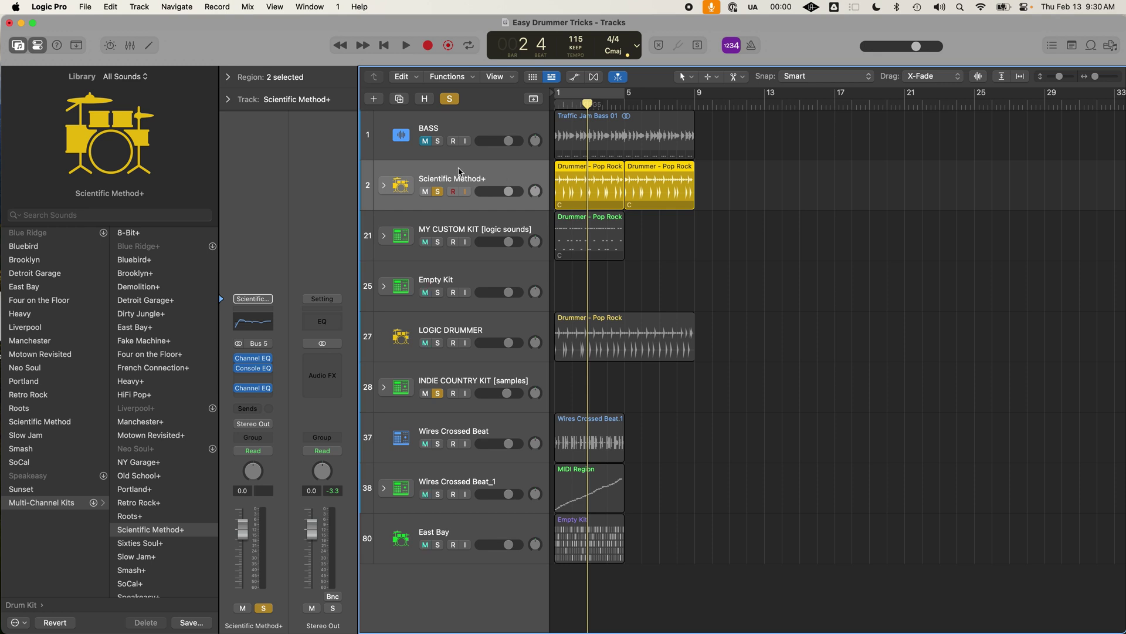
click(637, 172)
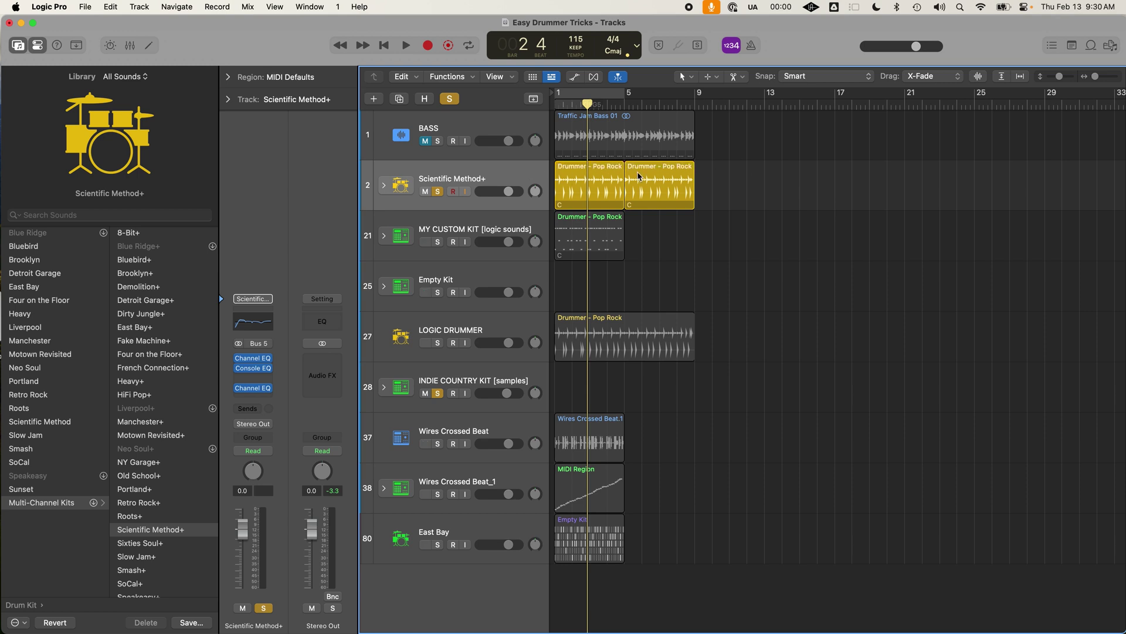
click(585, 171)
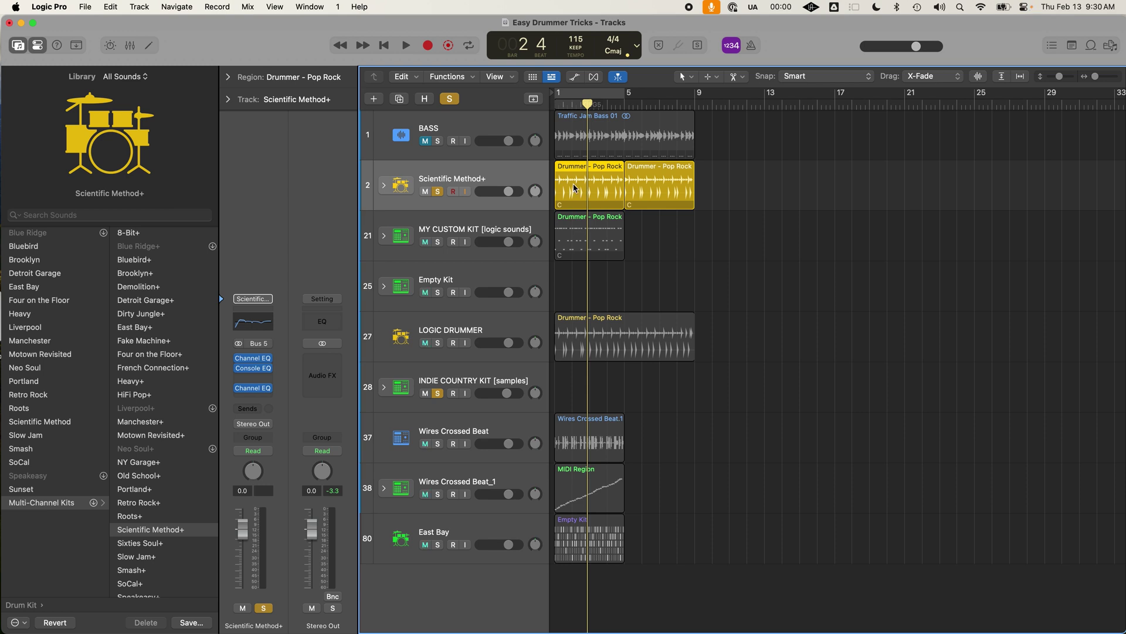
right_click(574, 188)
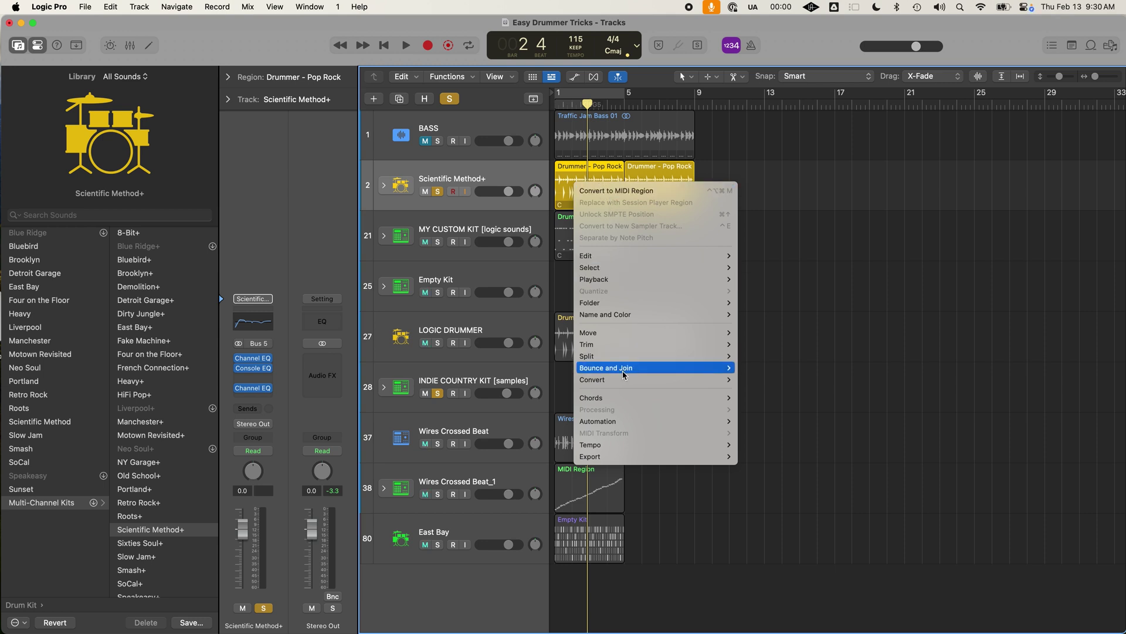
mouse_move(624, 385)
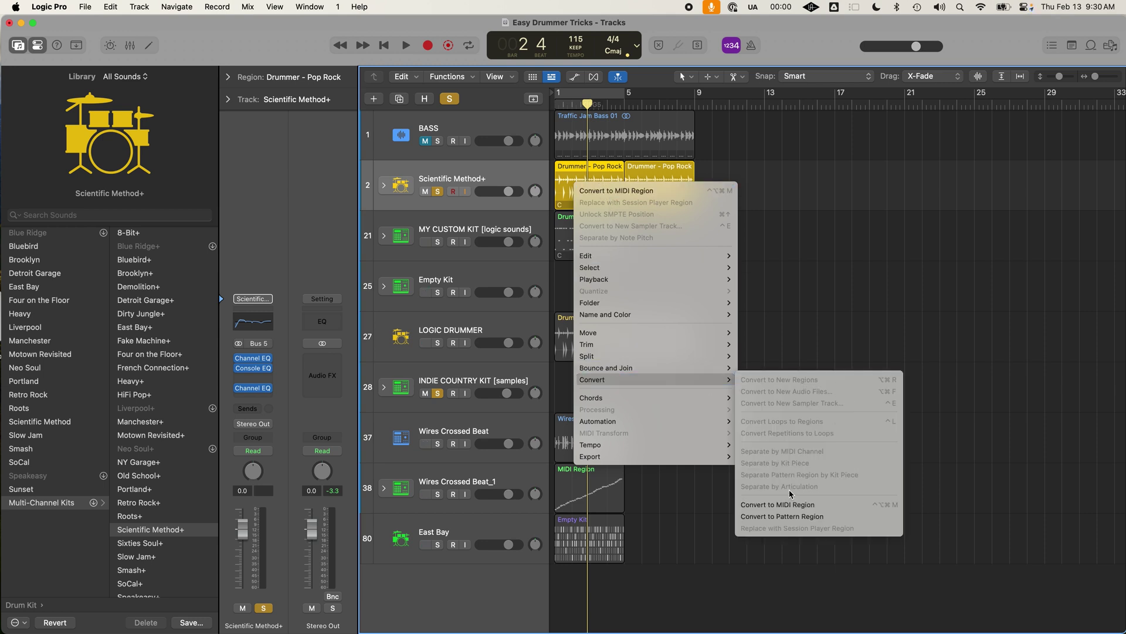
click(812, 508)
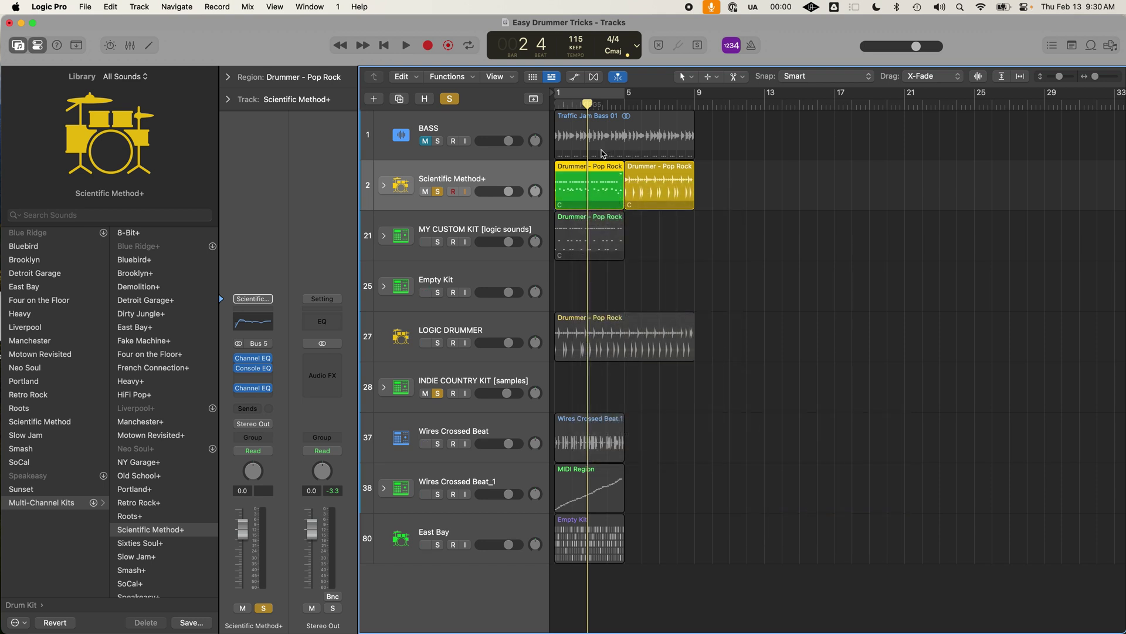
- Move the green Drummer region onto INDIE COUNTRY KIT and play it from the start
drag(588, 174, 531, 229)
click(518, 376)
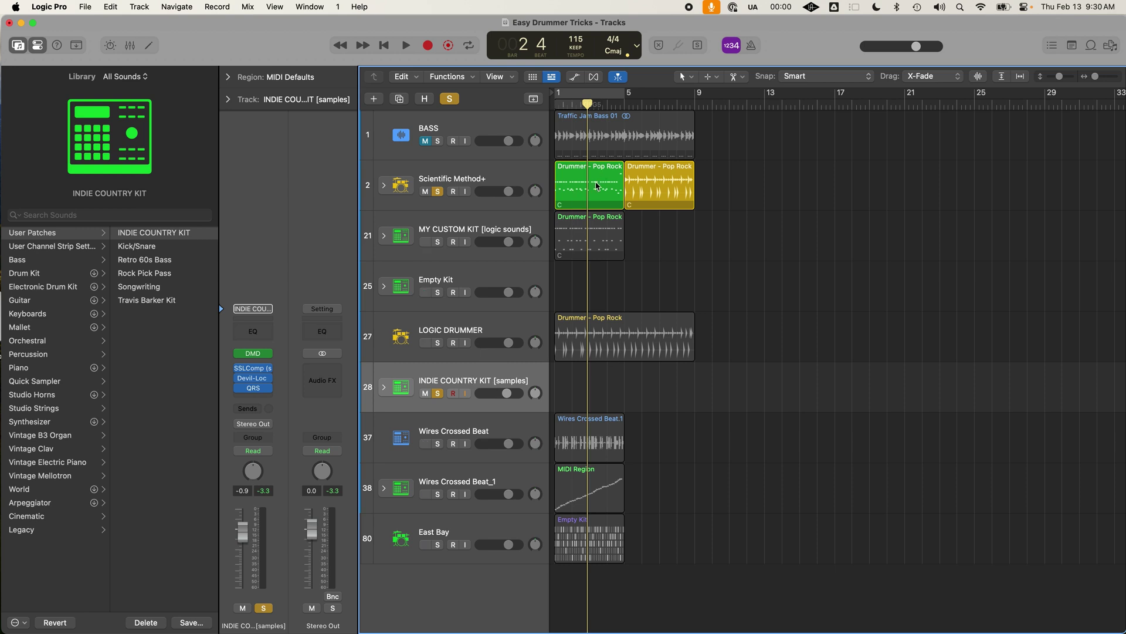
drag(597, 187, 533, 385)
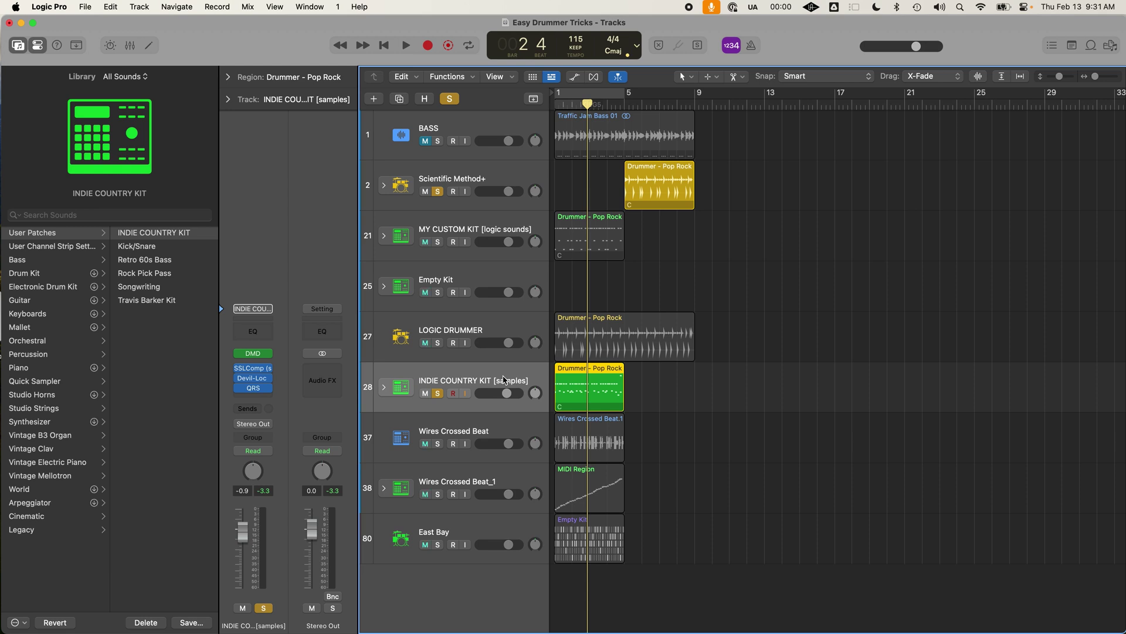
key(Return)
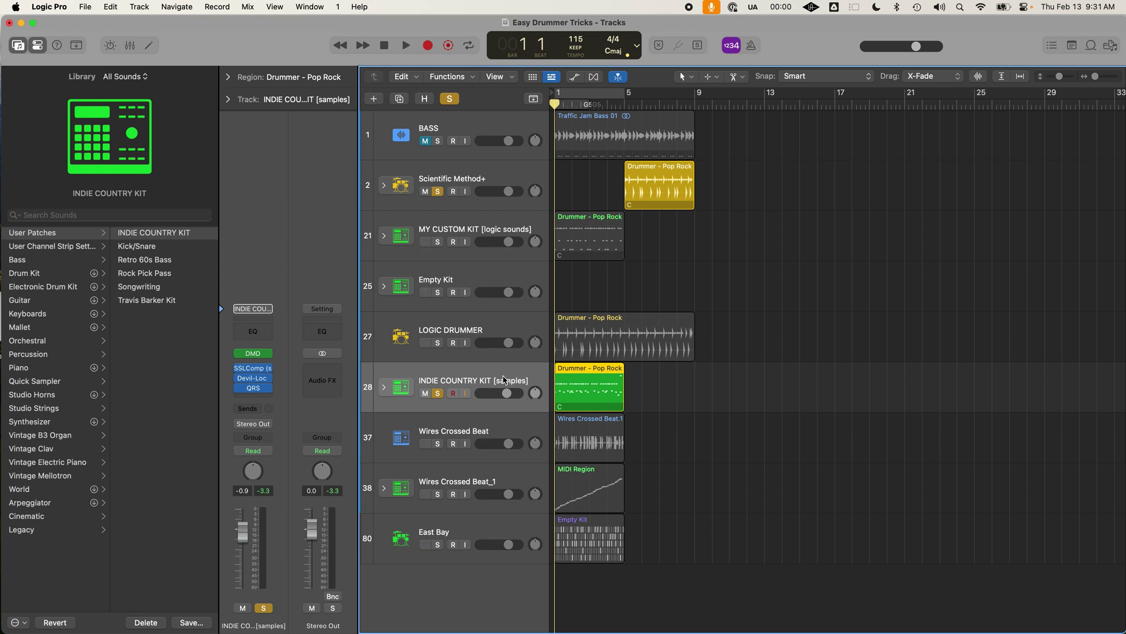
key(space)
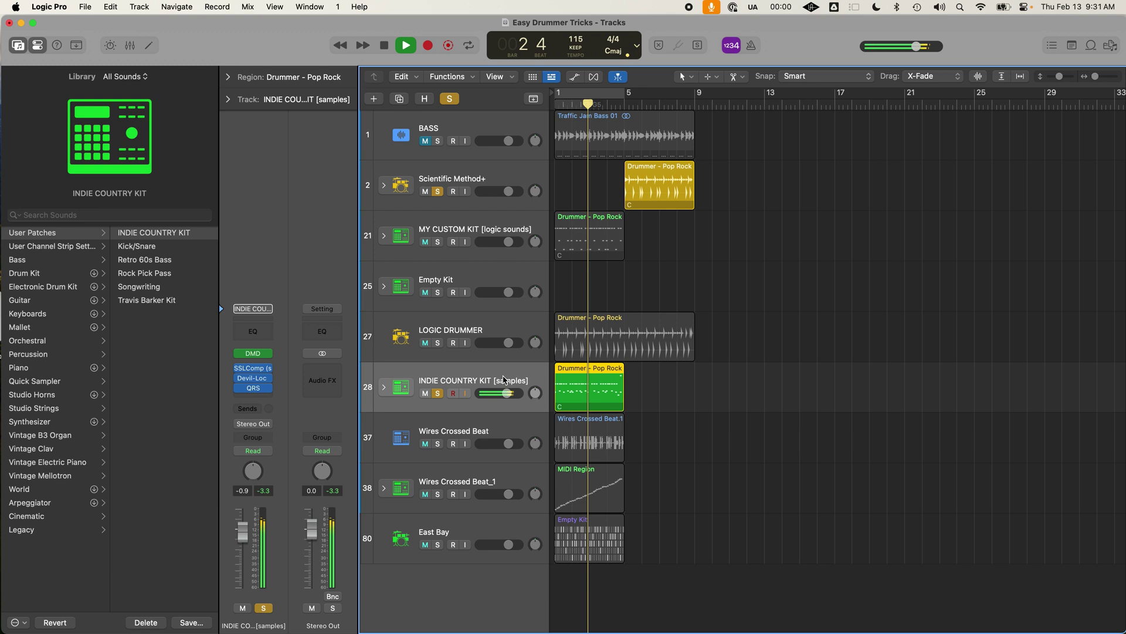
key(space)
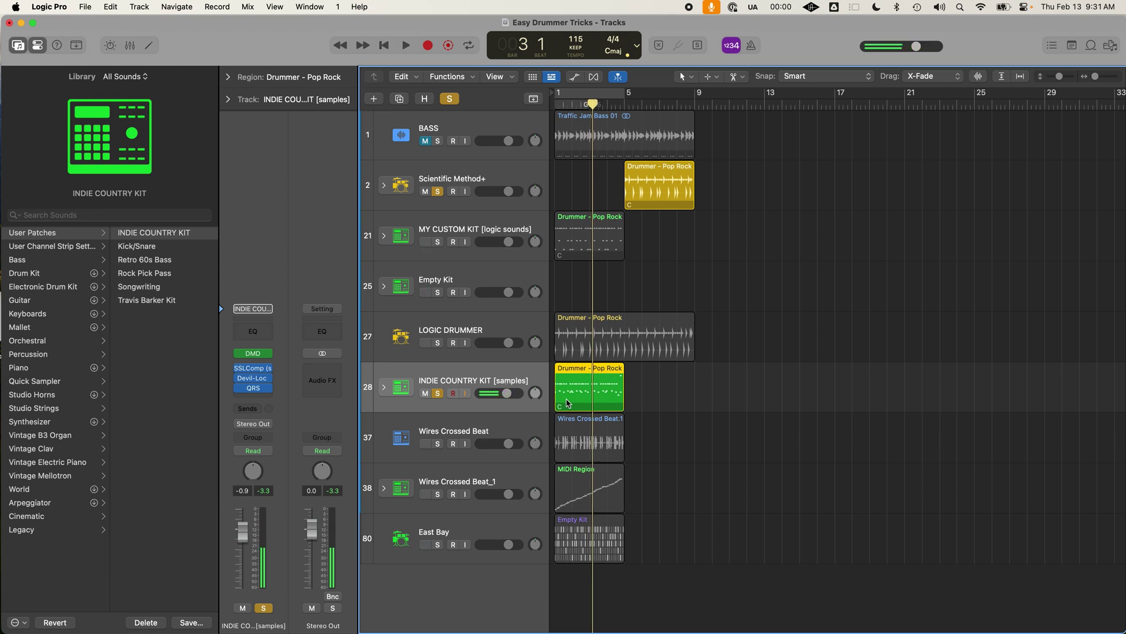
- Move the Drummer region back to Scientific Method+ and play the pattern there
drag(595, 382, 593, 182)
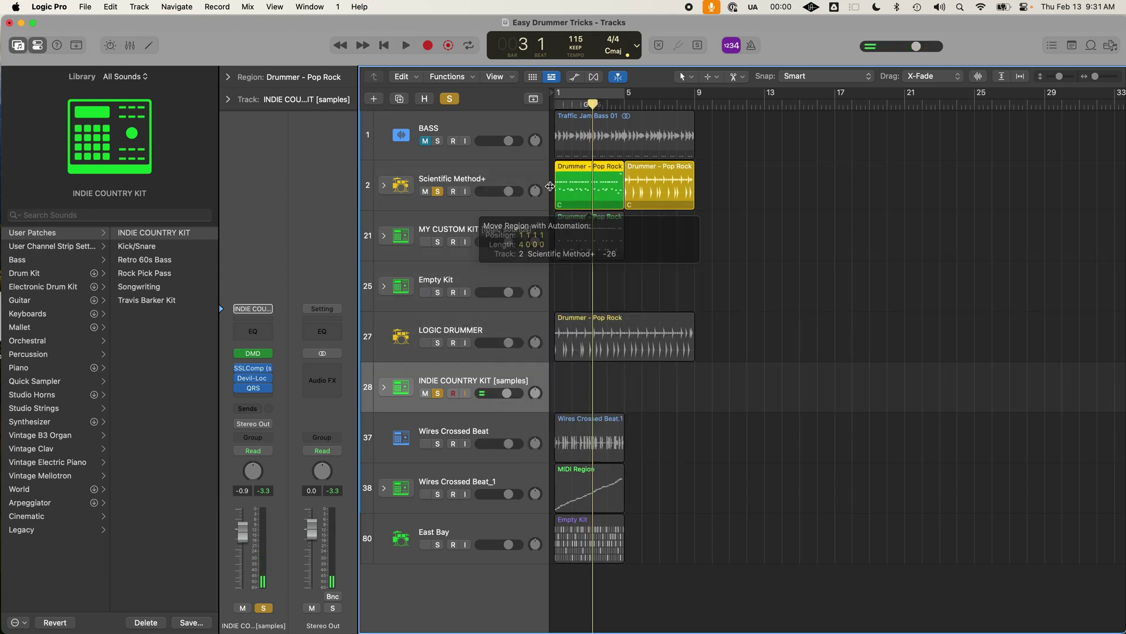
click(509, 179)
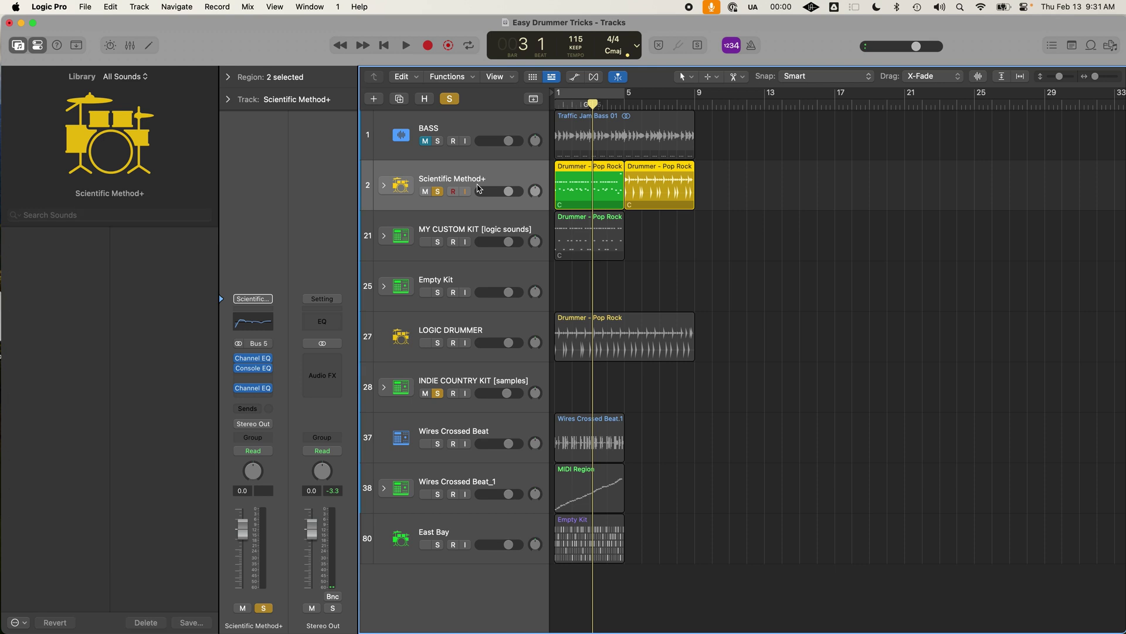
key(space)
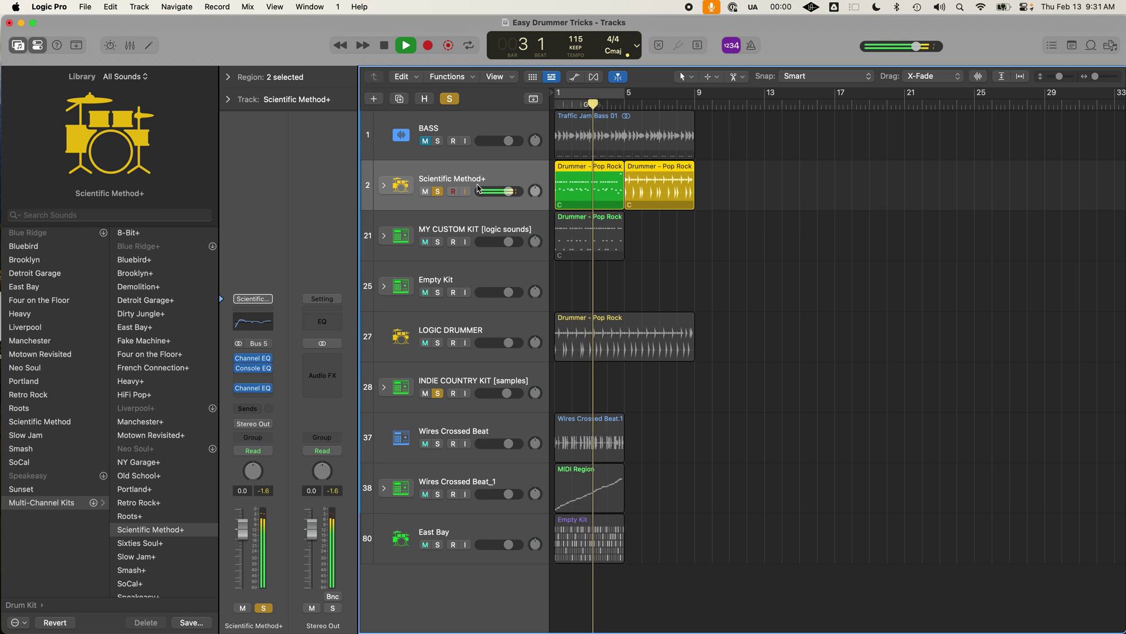
key(space)
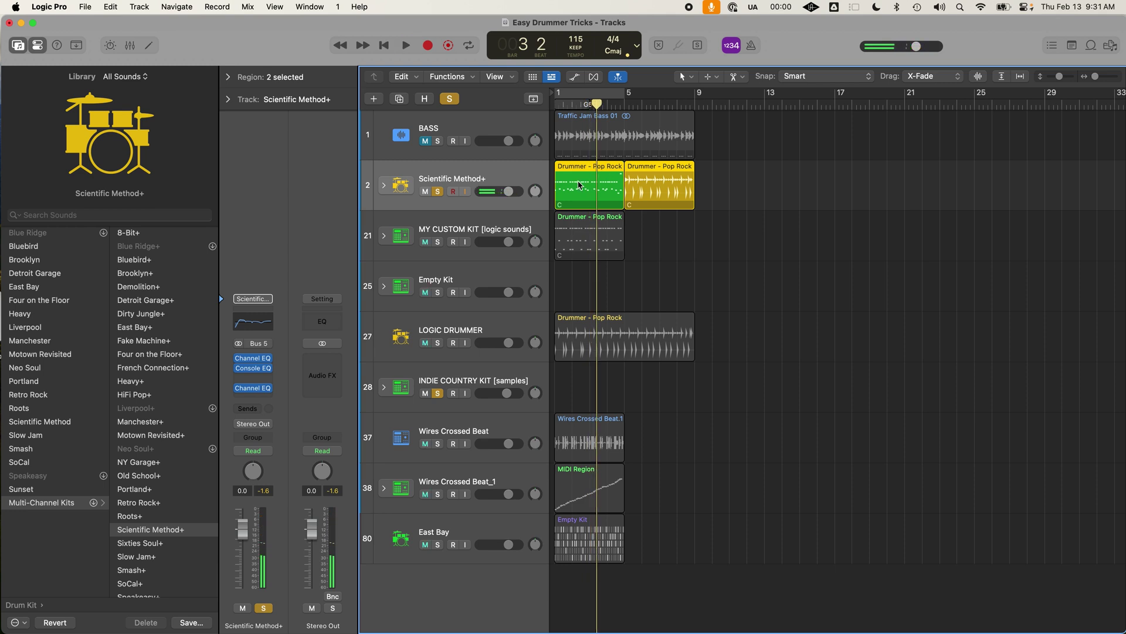
- Move both Drummer regions onto INDIE COUNTRY KIT and play them from the start
drag(580, 180, 580, 382)
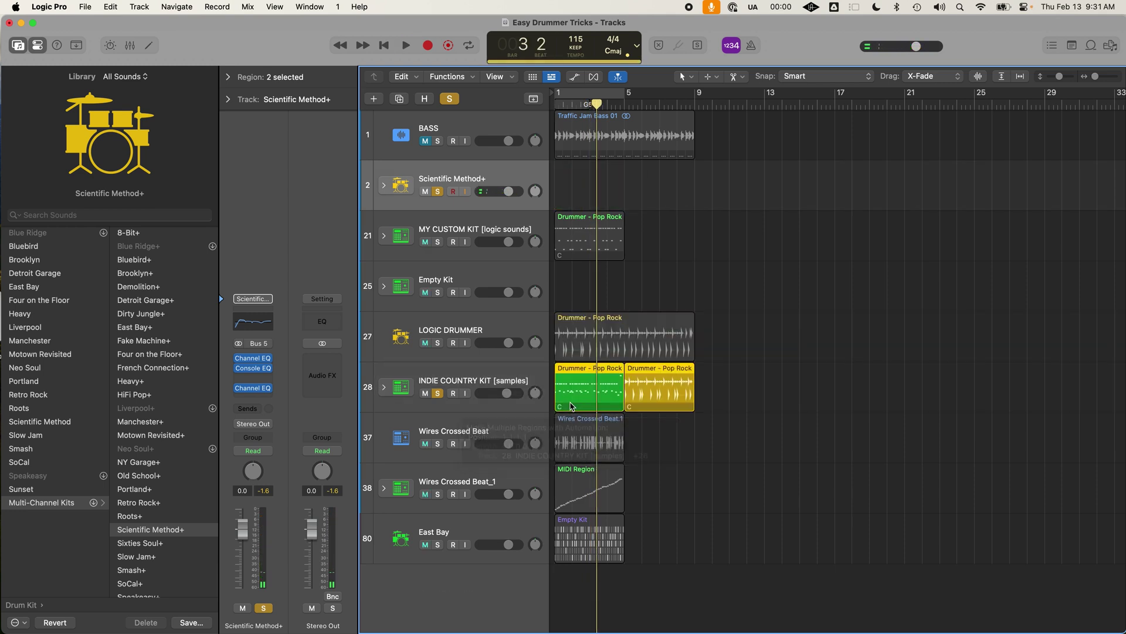
click(522, 388)
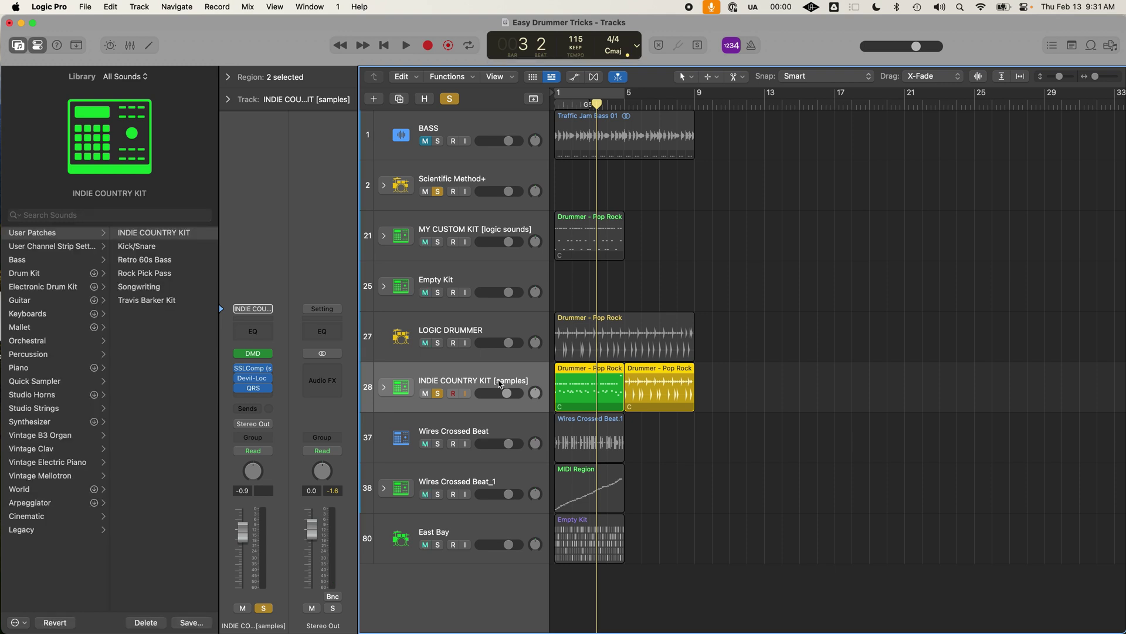
key(space)
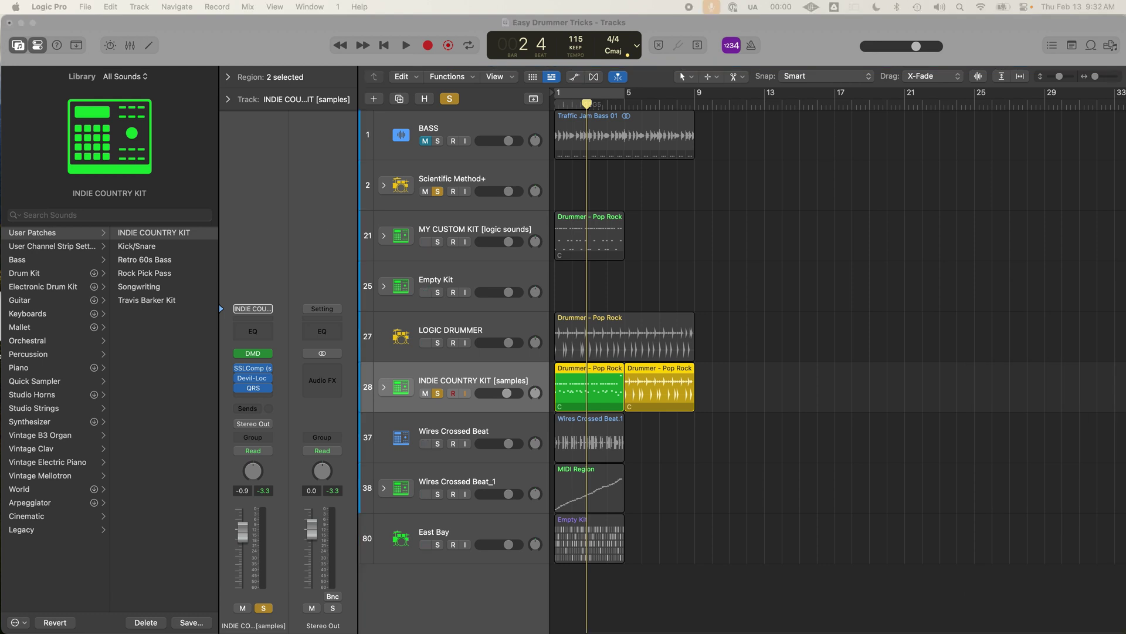
- Open the INDIE COUNTRY KIT Drum Machine Designer, then close it again
click(450, 362)
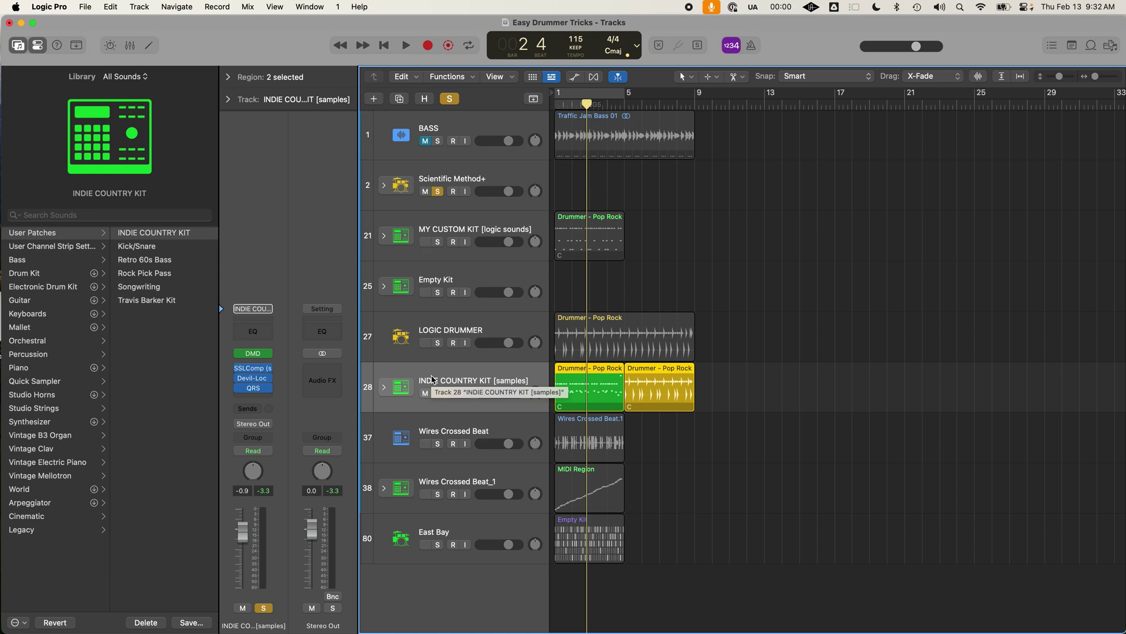
click(253, 354)
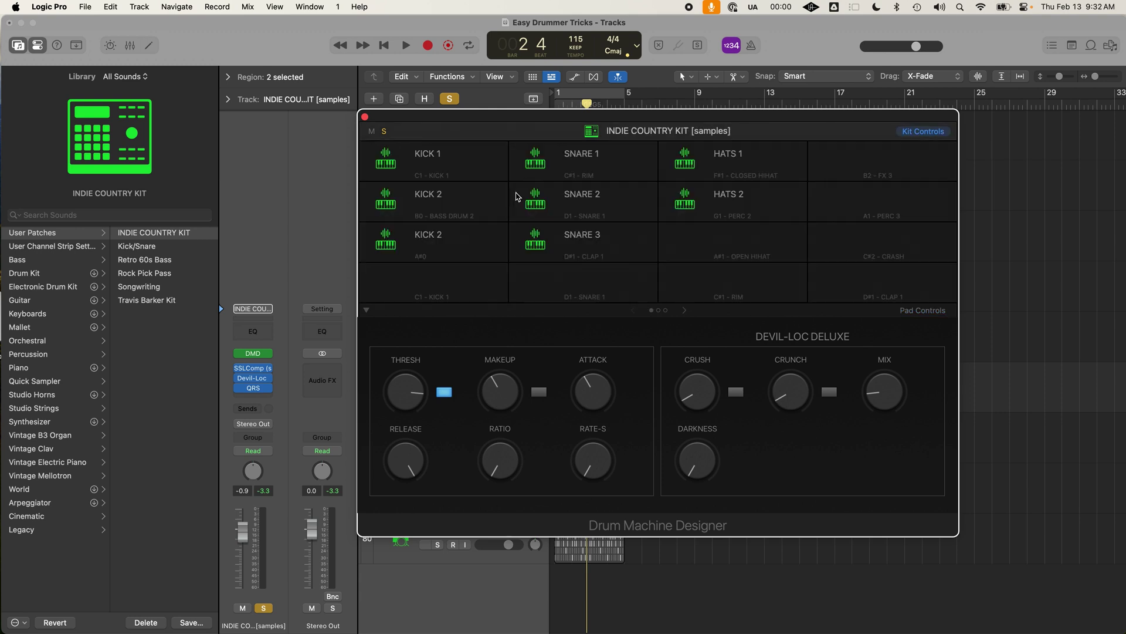
mouse_move(473, 172)
click(365, 116)
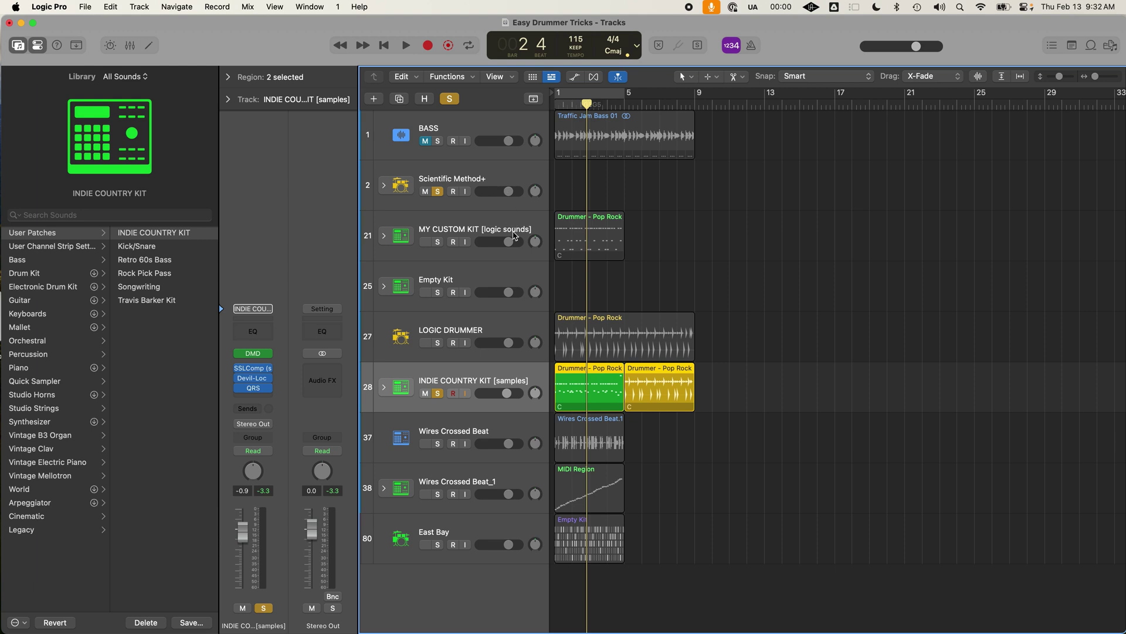
- Drag the first Drummer region from INDIE COUNTRY KIT up to Scientific Method+
click(741, 289)
click(584, 372)
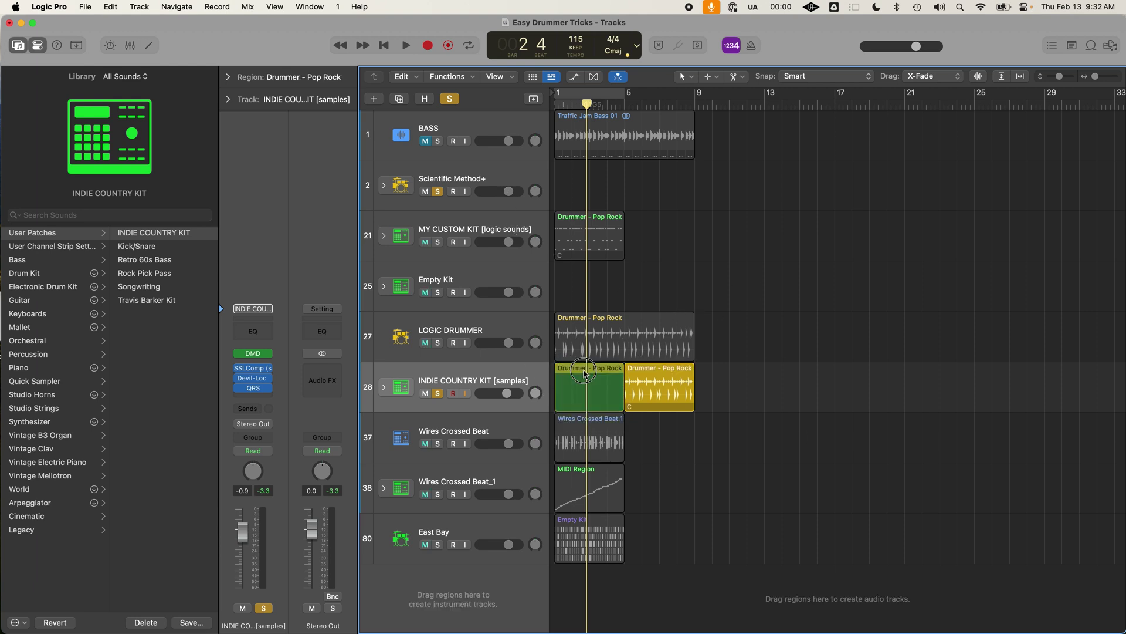
drag(584, 372, 575, 200)
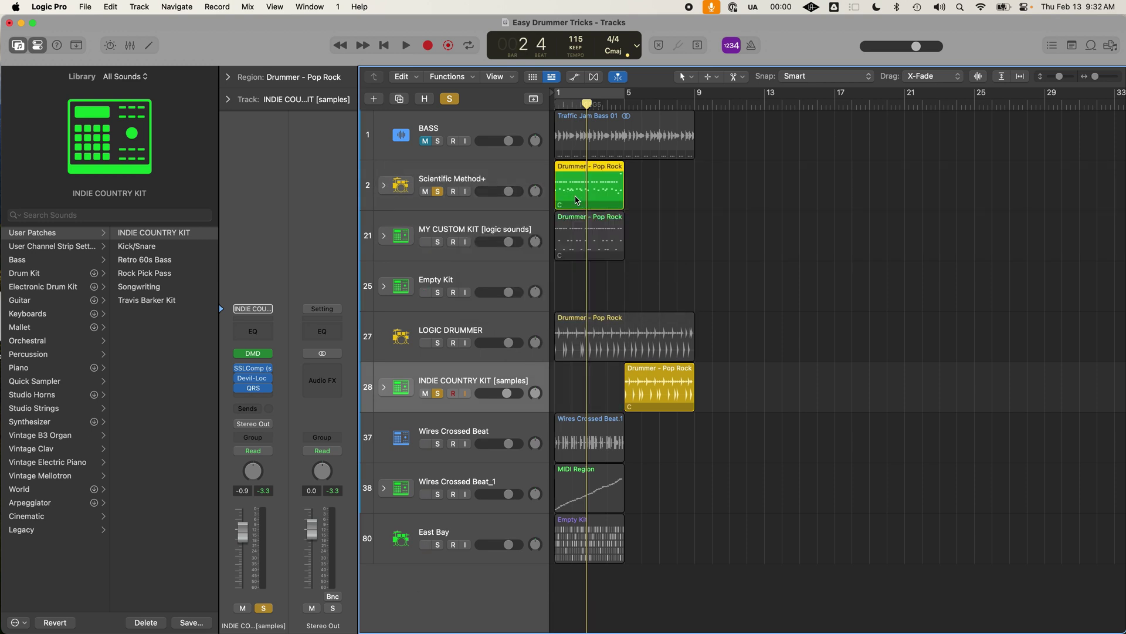
click(527, 167)
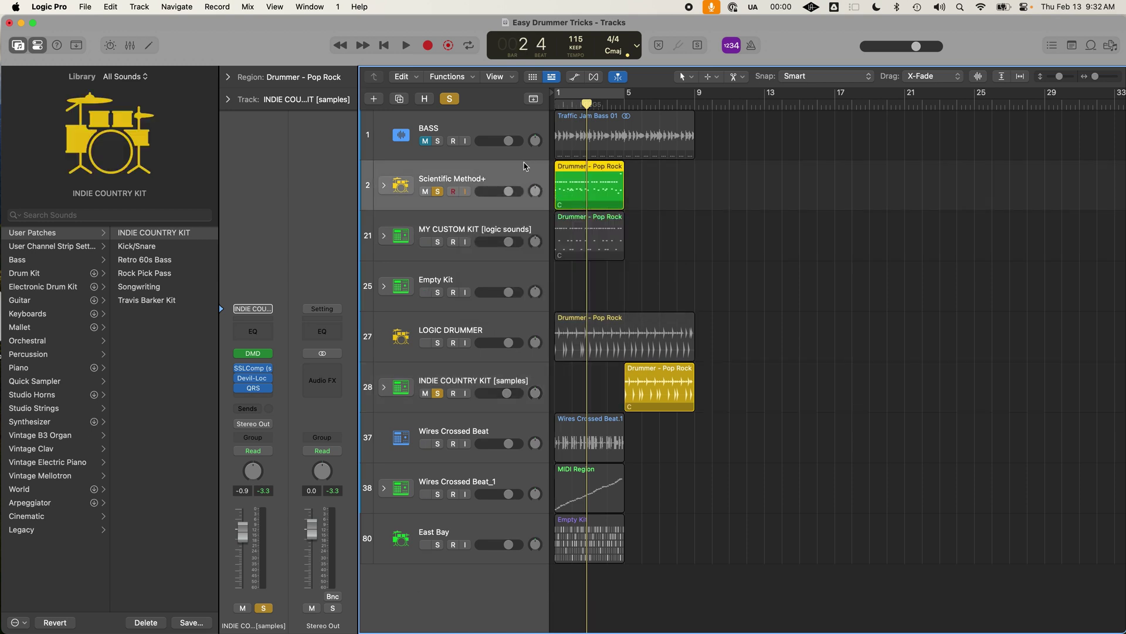
click(149, 45)
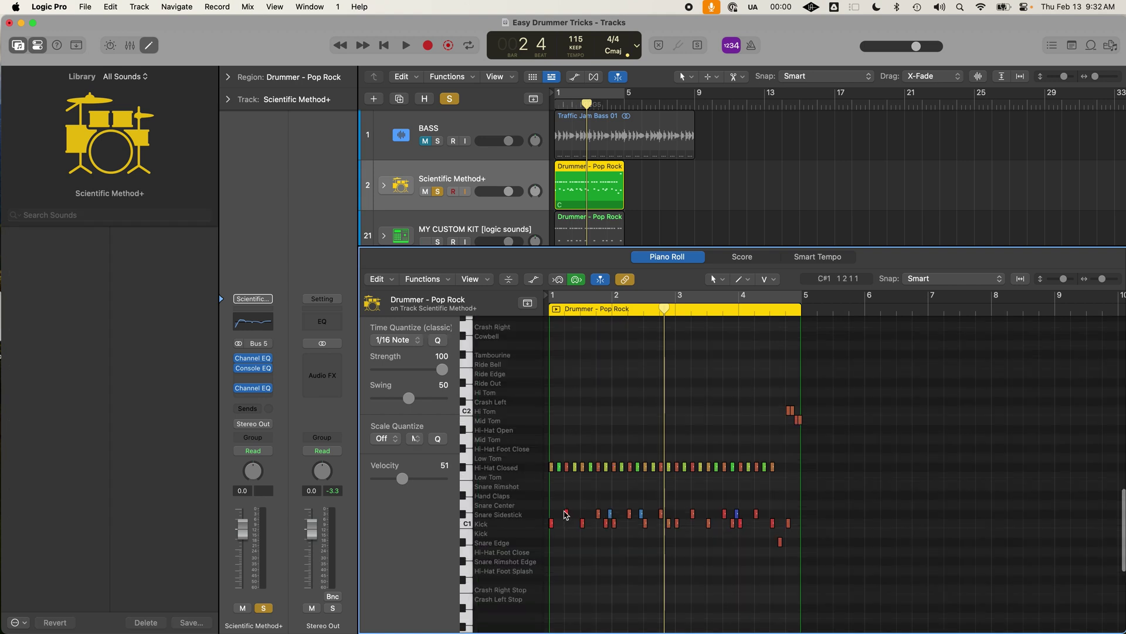
key(super+Down)
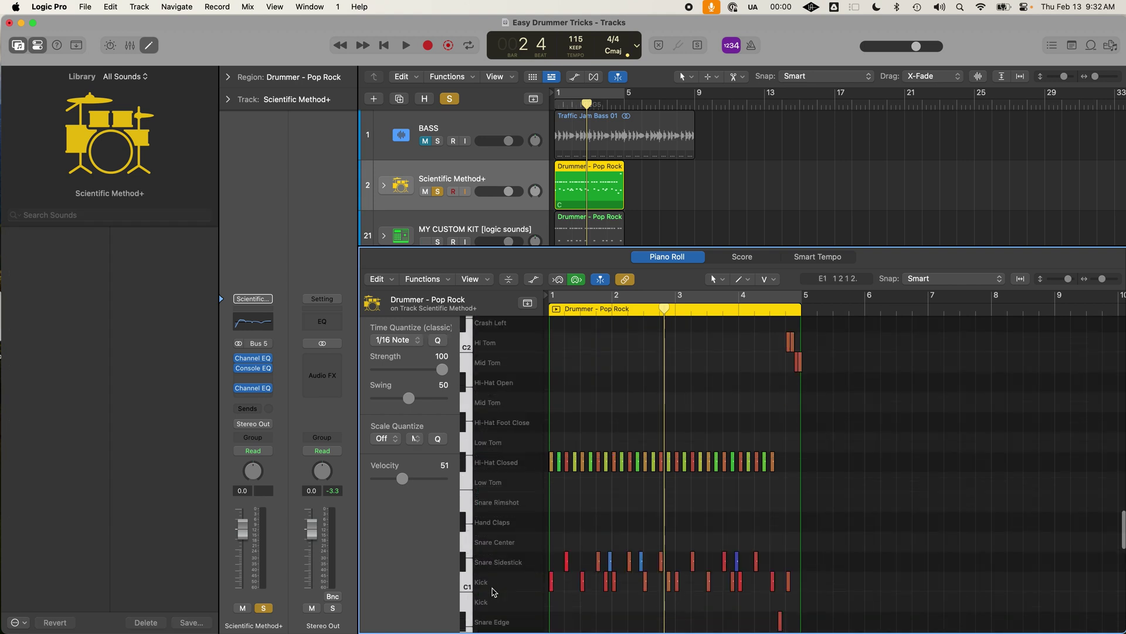
scroll(487, 575, down, 1)
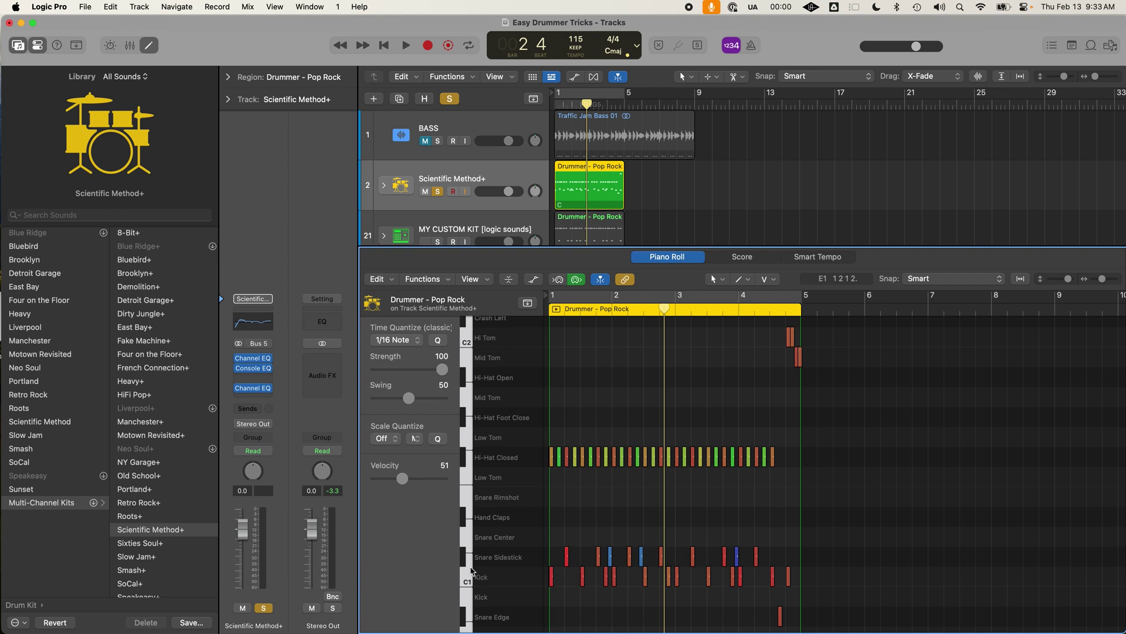
click(463, 562)
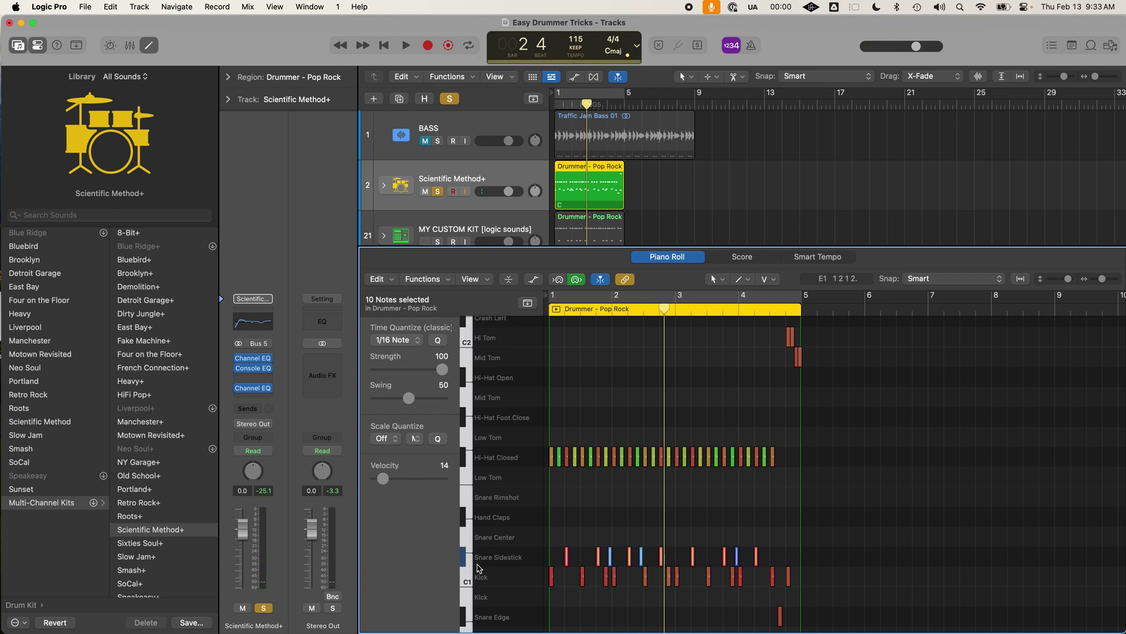
click(512, 461)
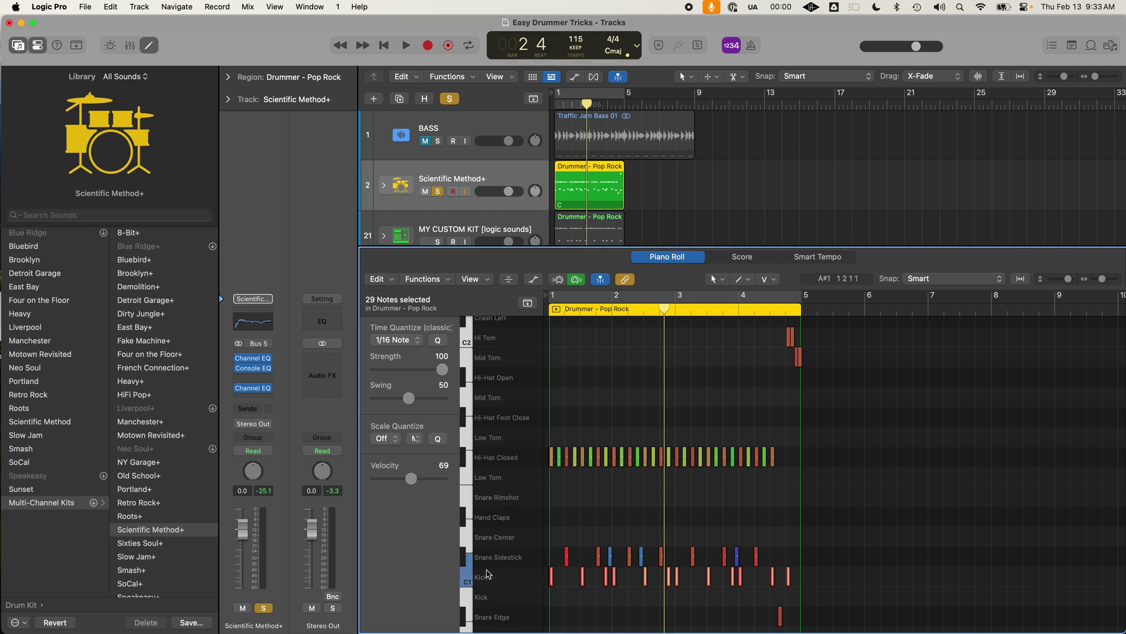
click(478, 577)
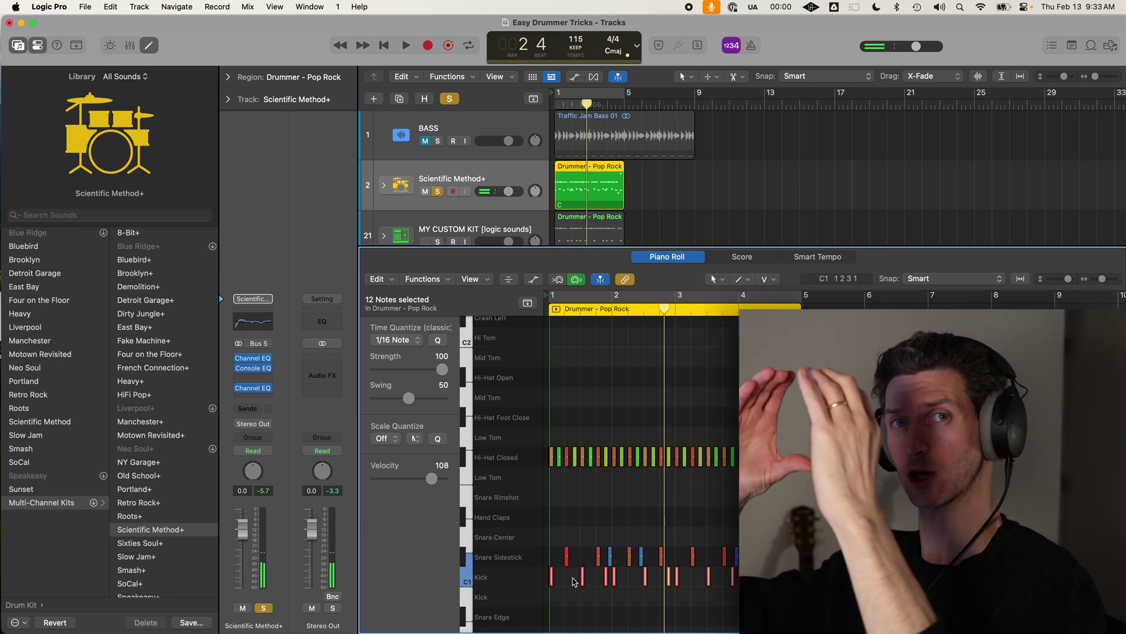
click(573, 579)
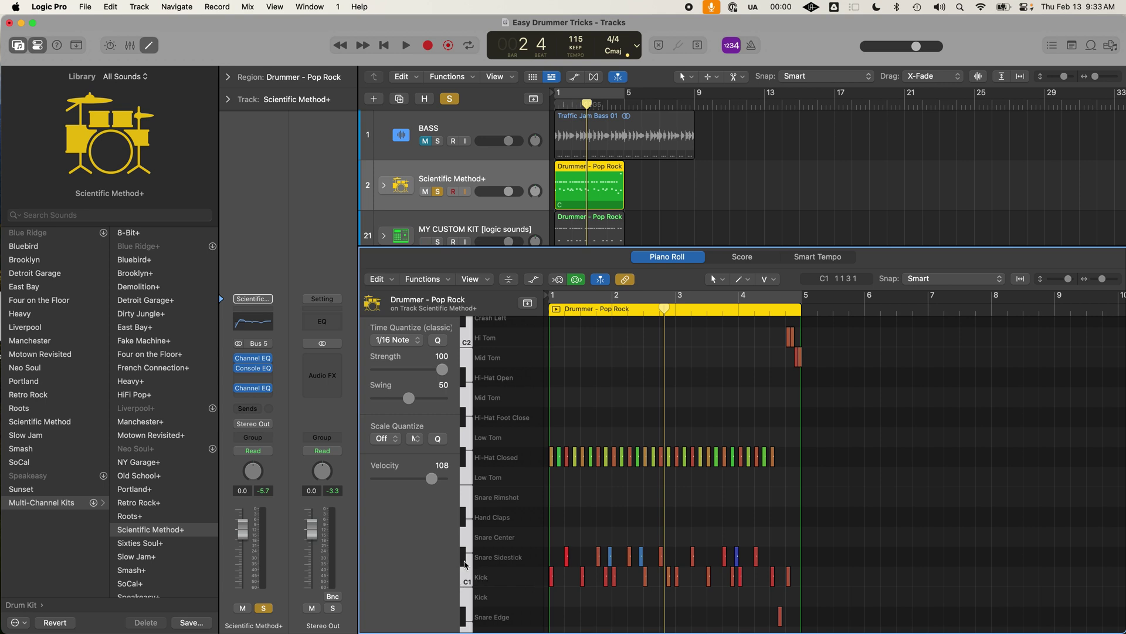
key(e)
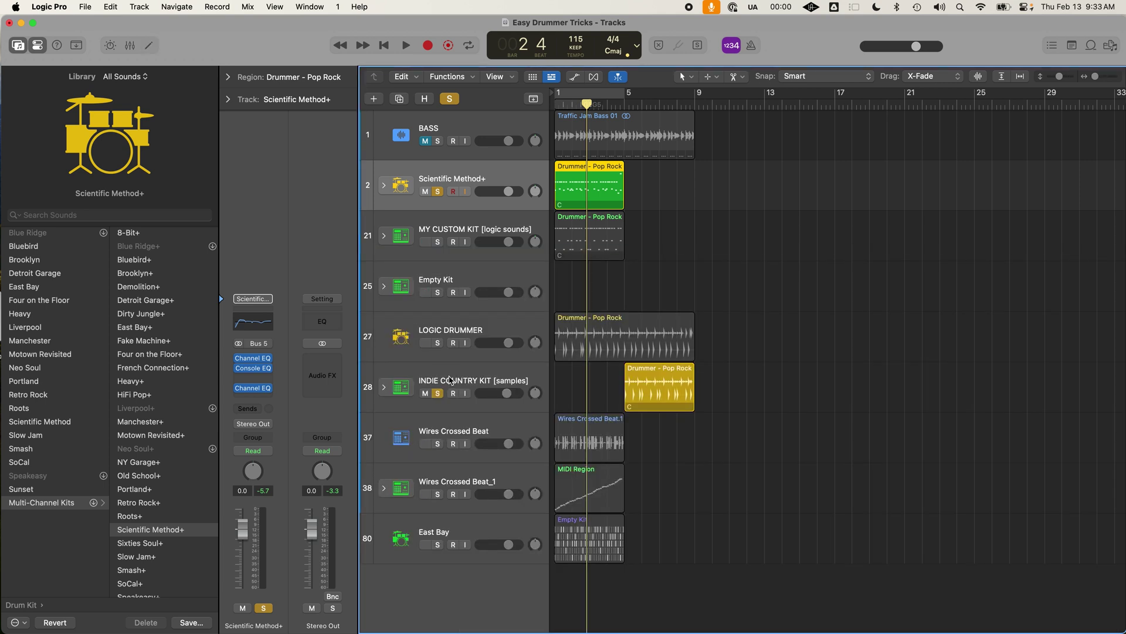
- Check the INDIE COUNTRY KIT Drum Machine Designer, then move the green Drummer region onto that track at bar 1
click(449, 380)
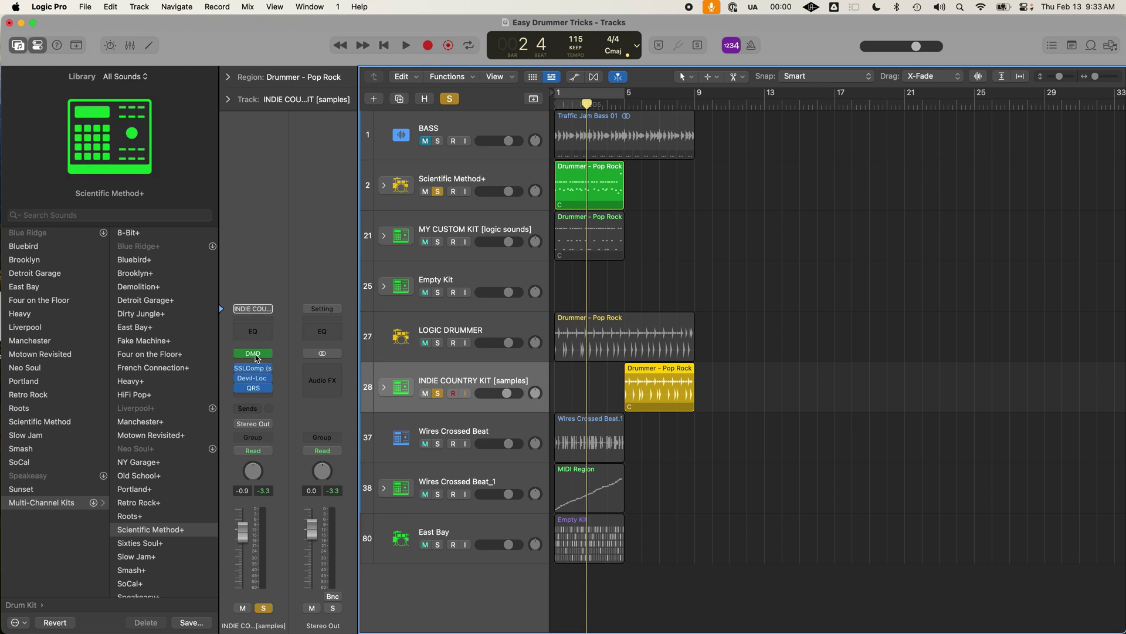
click(257, 355)
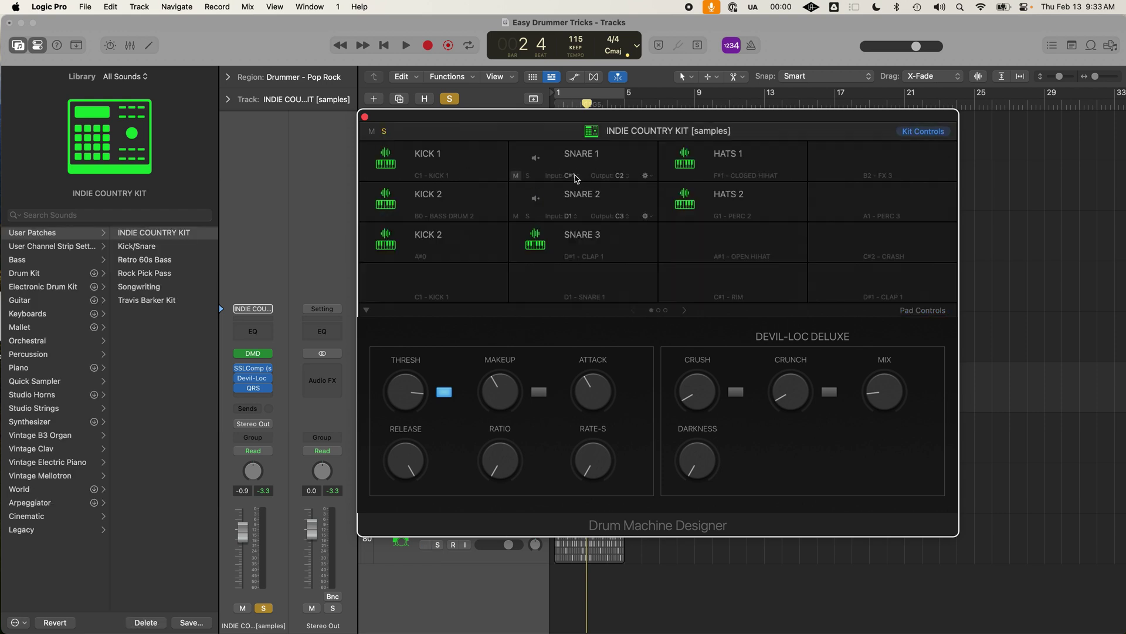
click(365, 116)
mouse_move(581, 390)
mouse_down()
mouse_move(580, 370)
mouse_move(580, 390)
mouse_up()
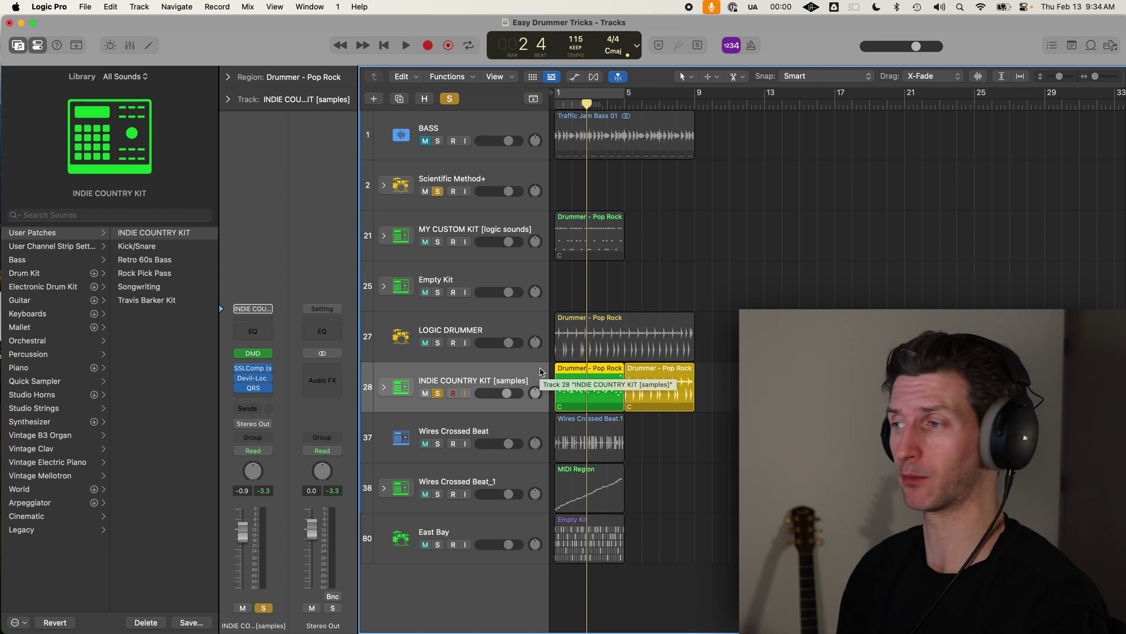
- Open the green Drummer - Pop Rock region in an enlarged Piano Roll
click(667, 387)
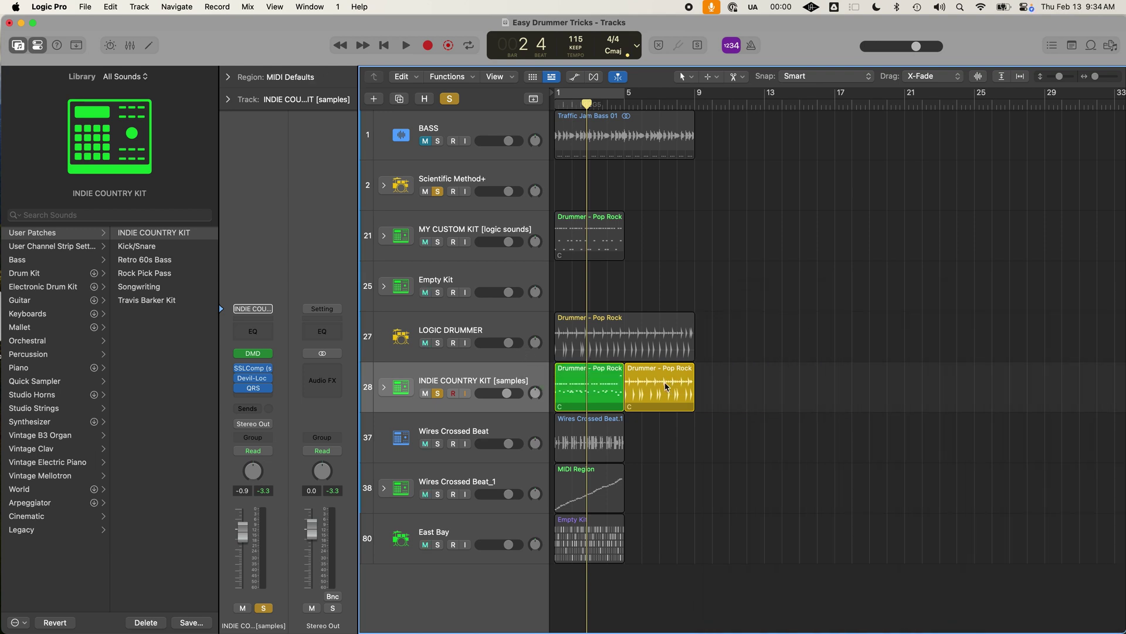
click(587, 387)
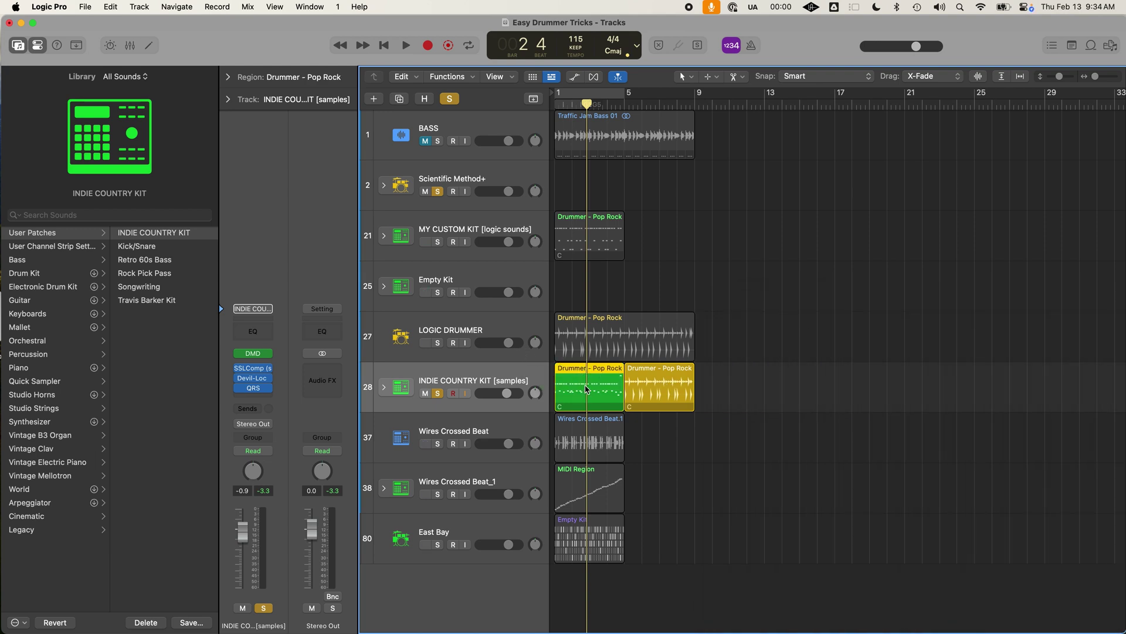
double_click(586, 388)
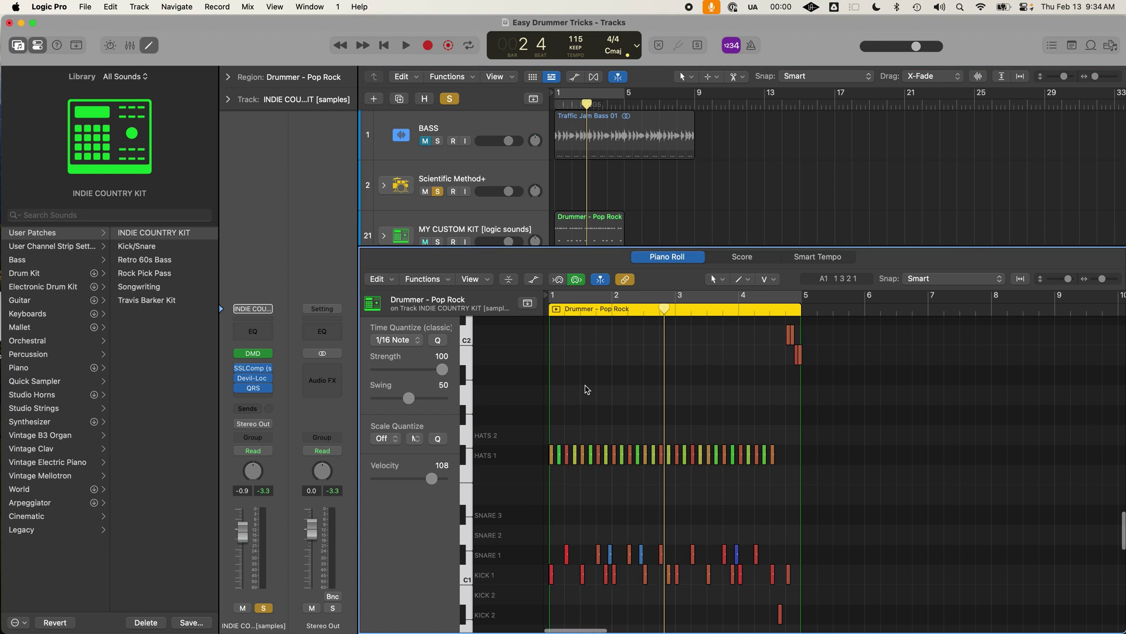
scroll(591, 393, down, 1)
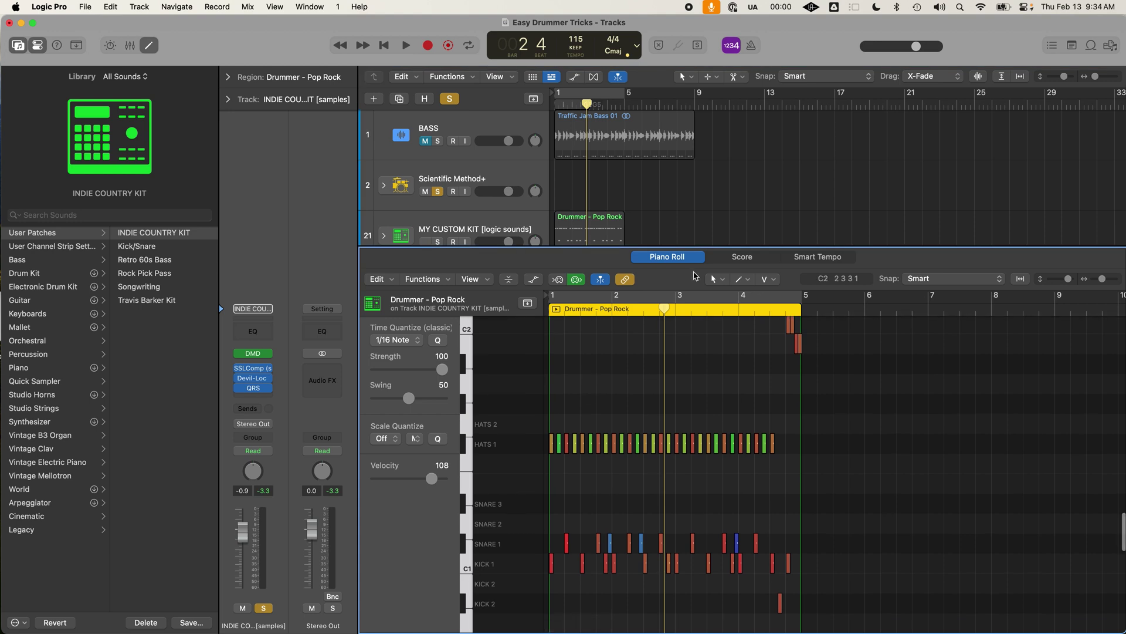
drag(697, 247, 697, 177)
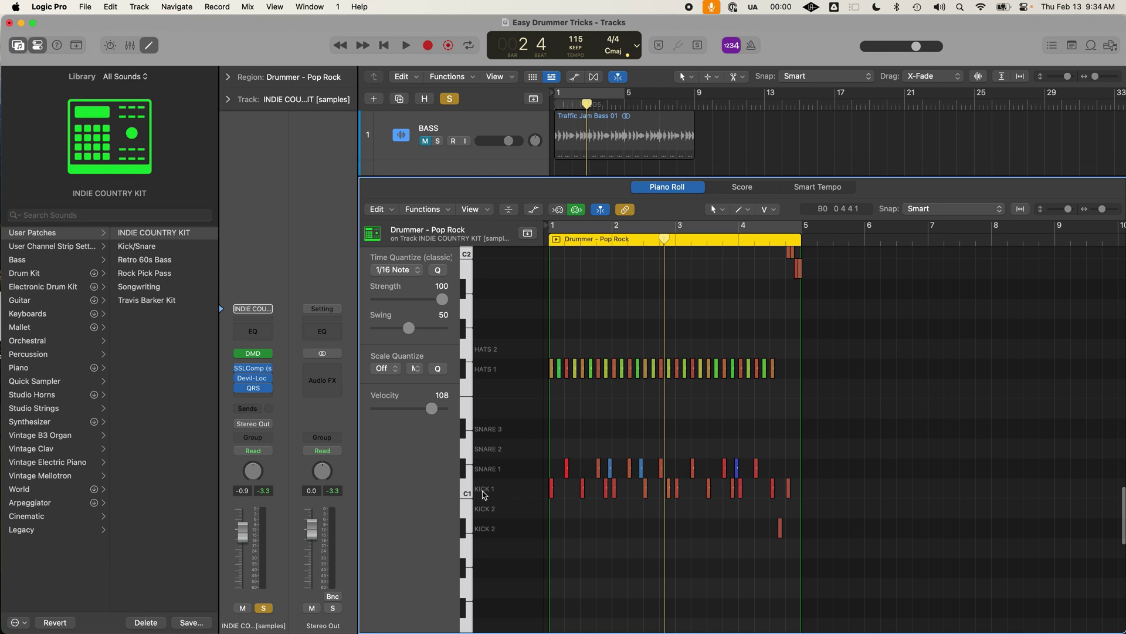
- Select all 12 KICK 1 notes in the pattern
click(490, 493)
click(495, 508)
click(493, 528)
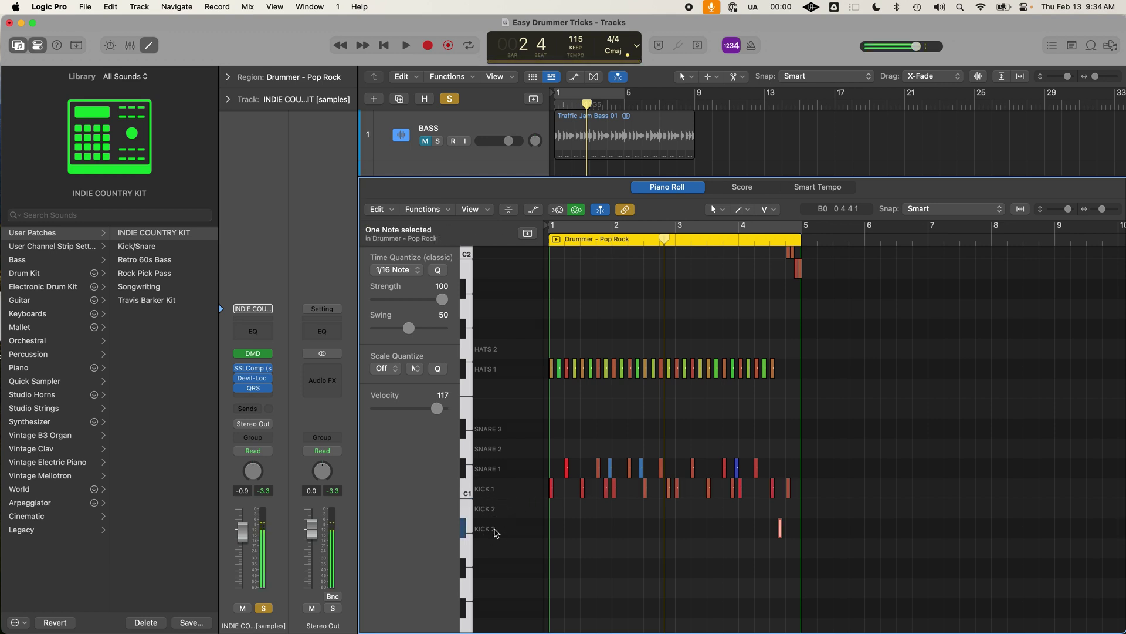
click(797, 488)
drag(797, 489, 546, 493)
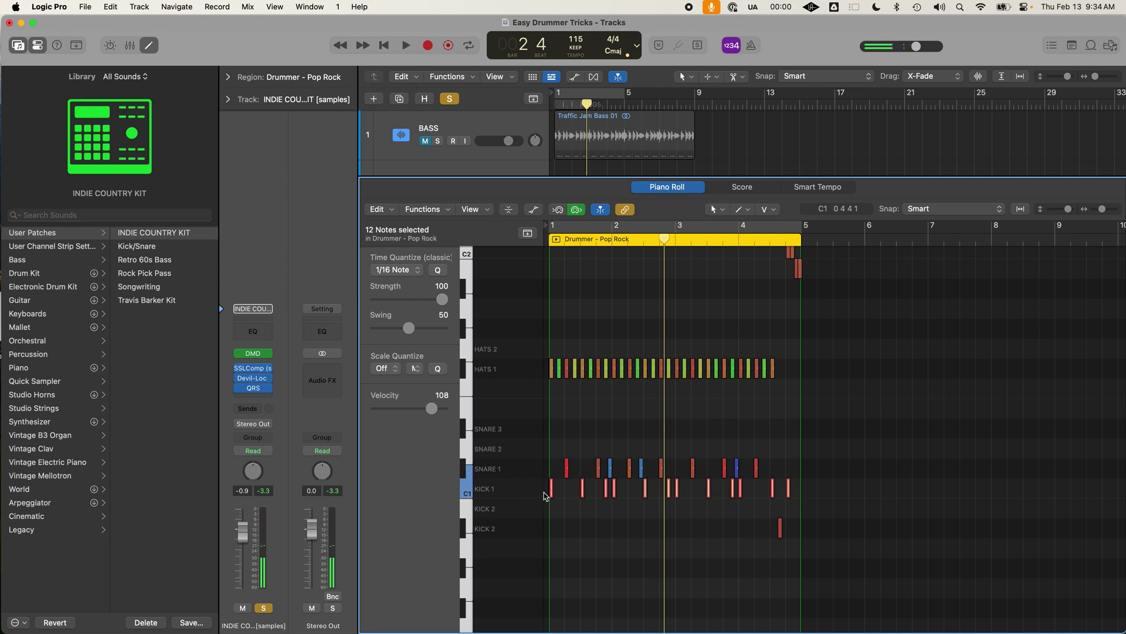
- Shift the kick notes to KICK 2, audition the pattern, then return them to KICK 1
key(alt+Down)
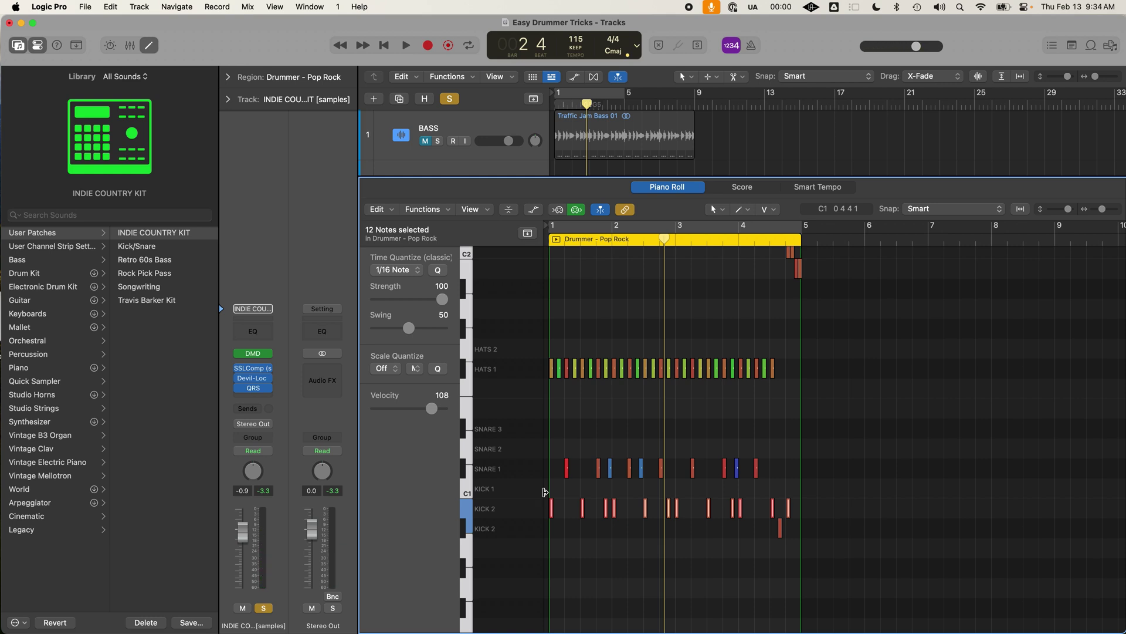
key(shift+space)
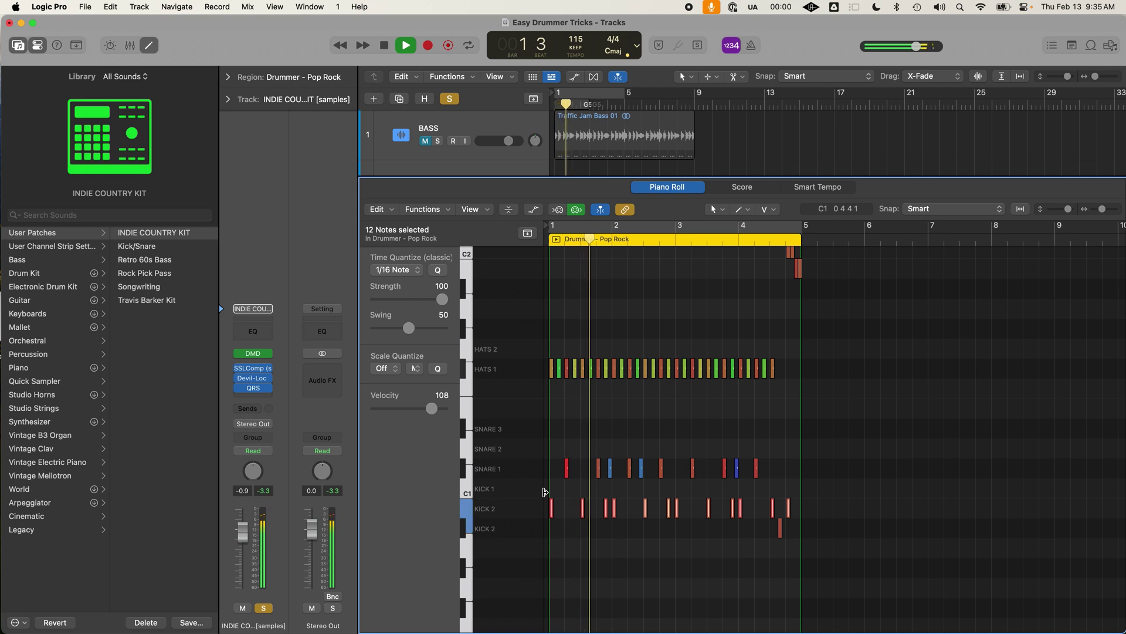
key(space)
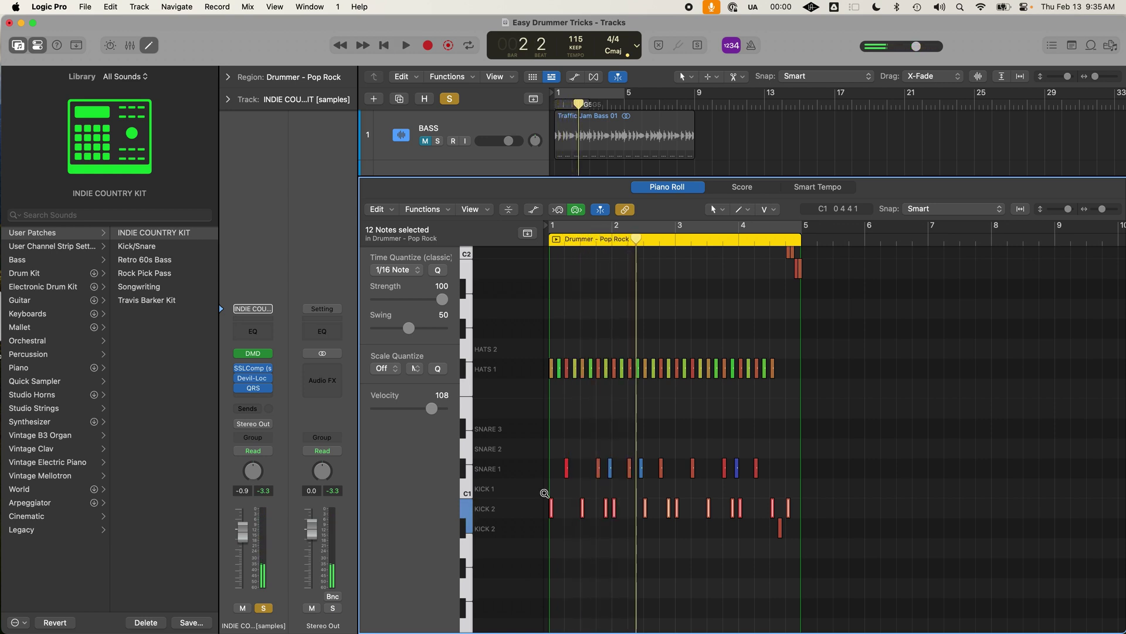
key(alt+Down)
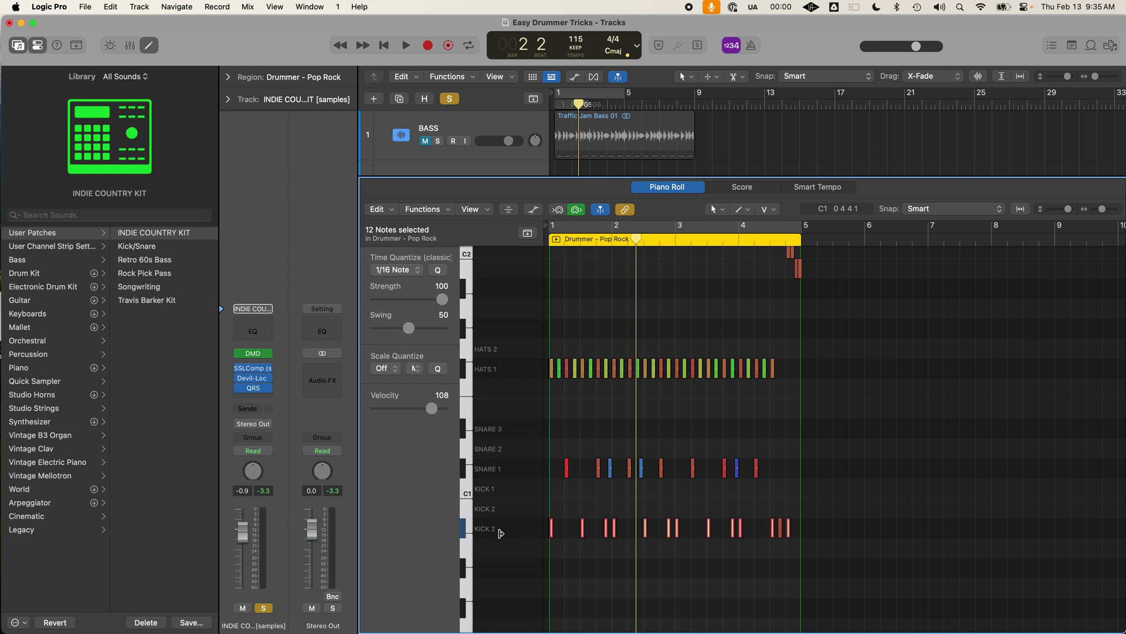
key(alt+Up)
key(alt+Up)
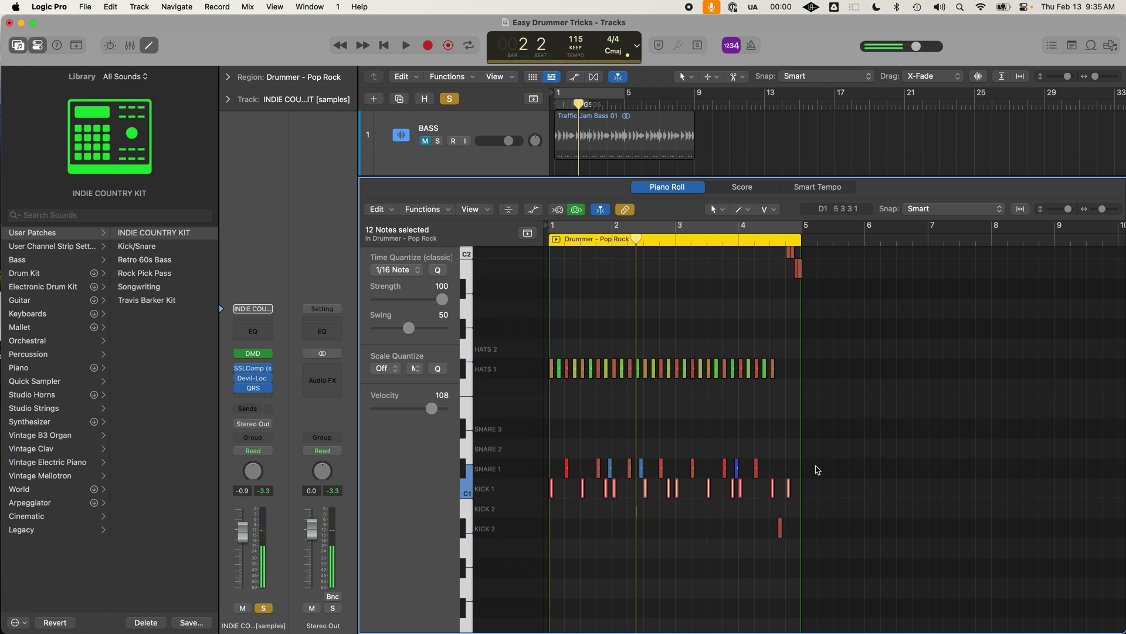
- Select the SNARE 1 notes, move them up to SNARE 3, then deselect them
click(564, 465)
shift+click(563, 465)
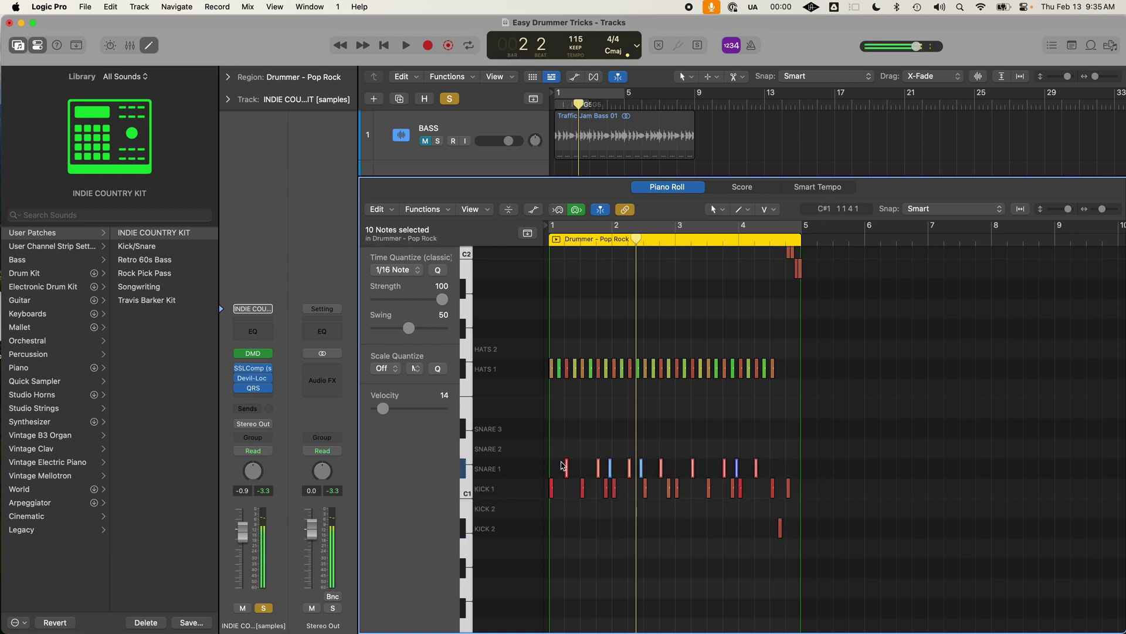
key(alt+Up)
key(alt+Up)
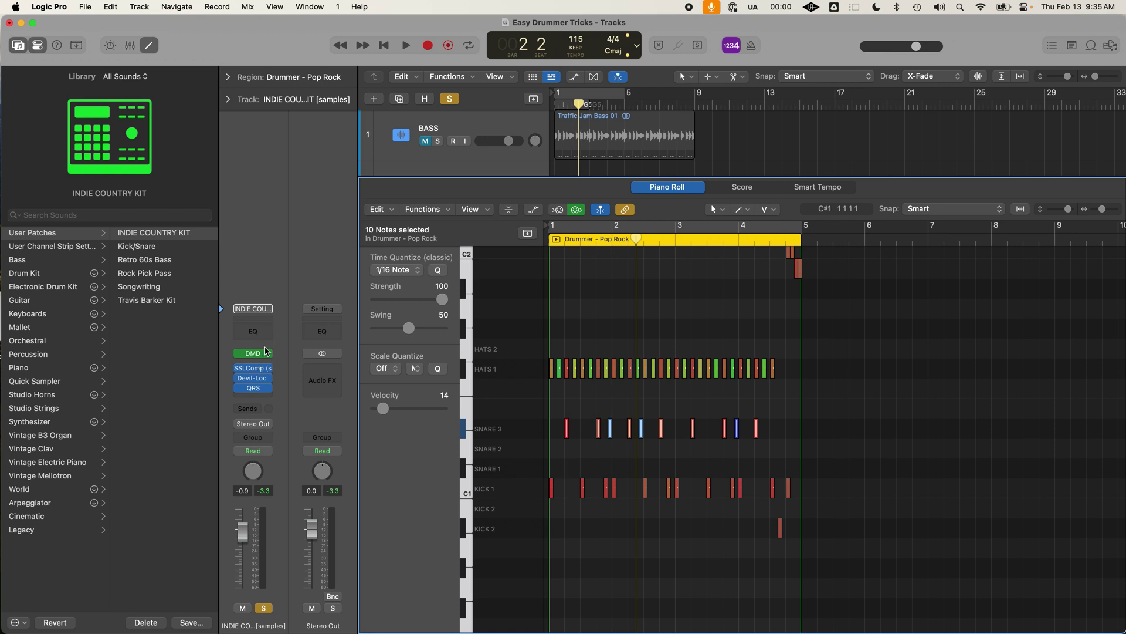
click(790, 451)
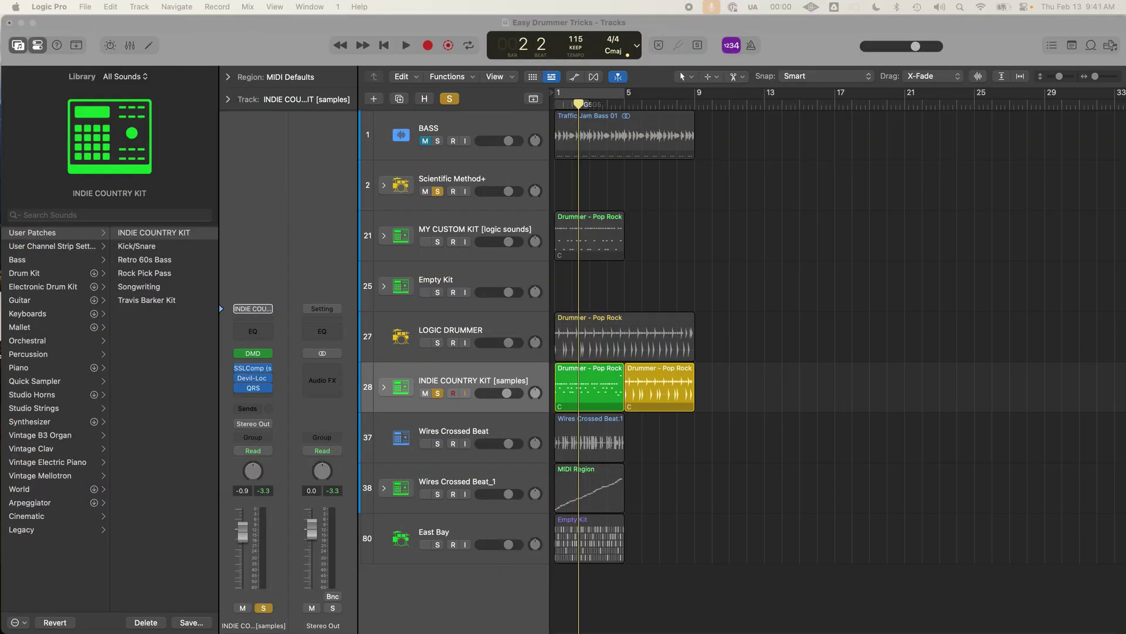
- With track 28 selected, save the kit as 'YOU ROCK BABY, DON'T YOU DAMN QUIT, YOU'RE AWESOME..'
click(504, 371)
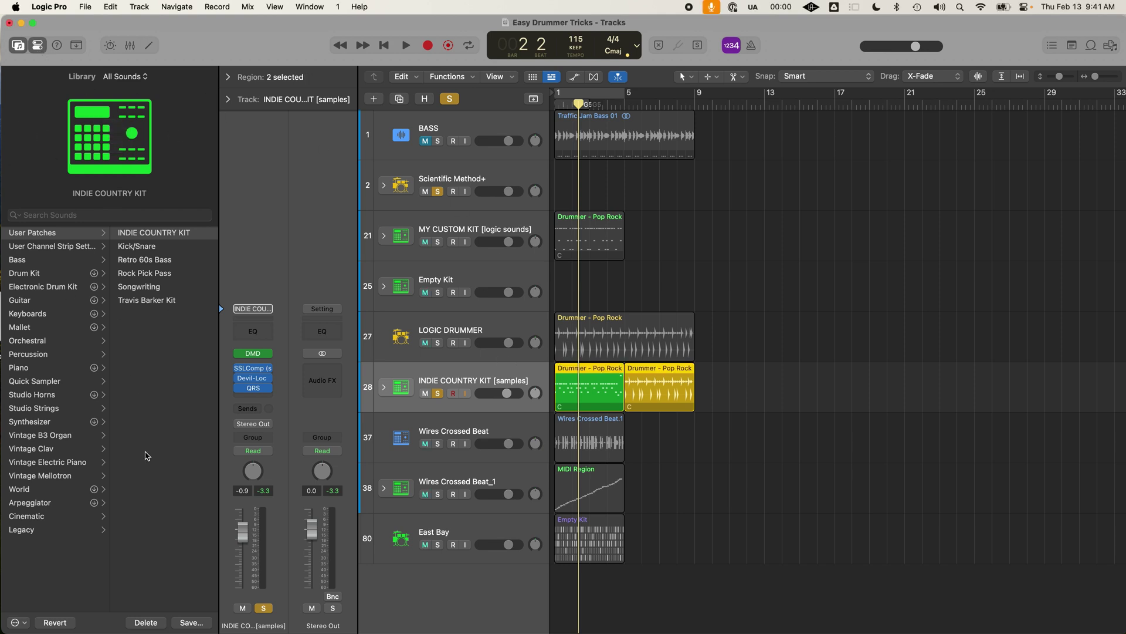
click(193, 624)
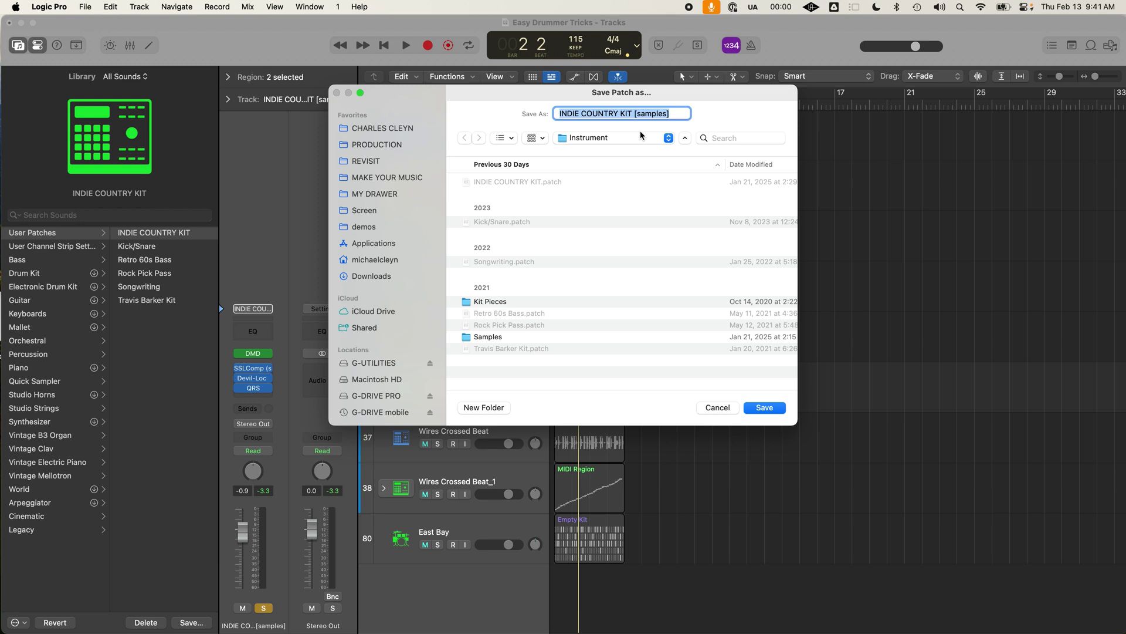
text(YOU ROCK BABY, DON)
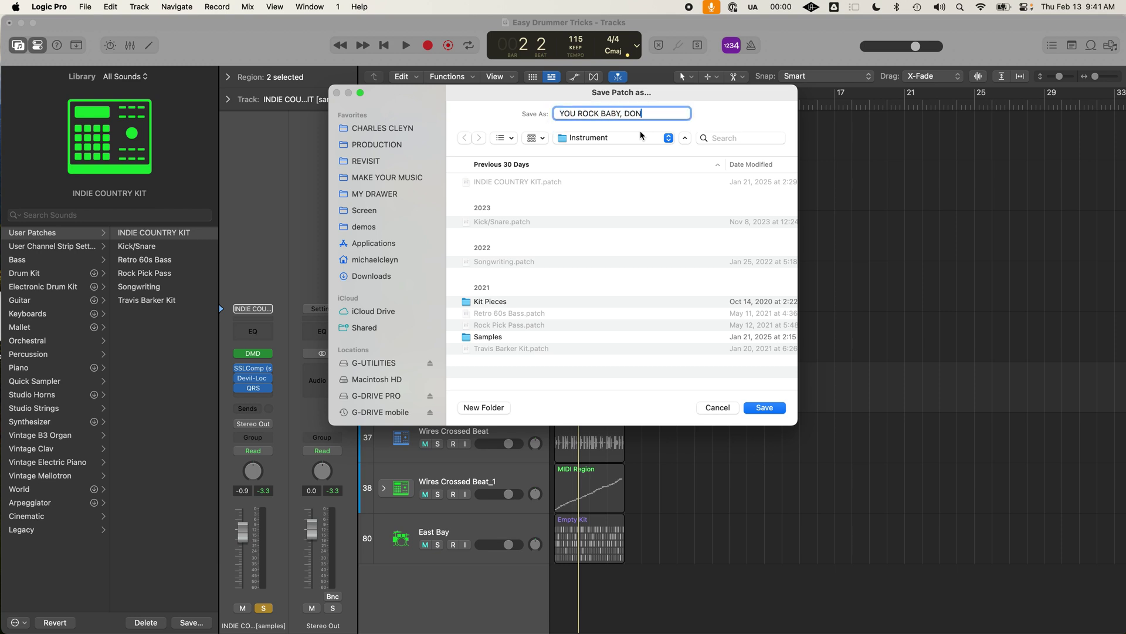
text('T YOU DAMN )
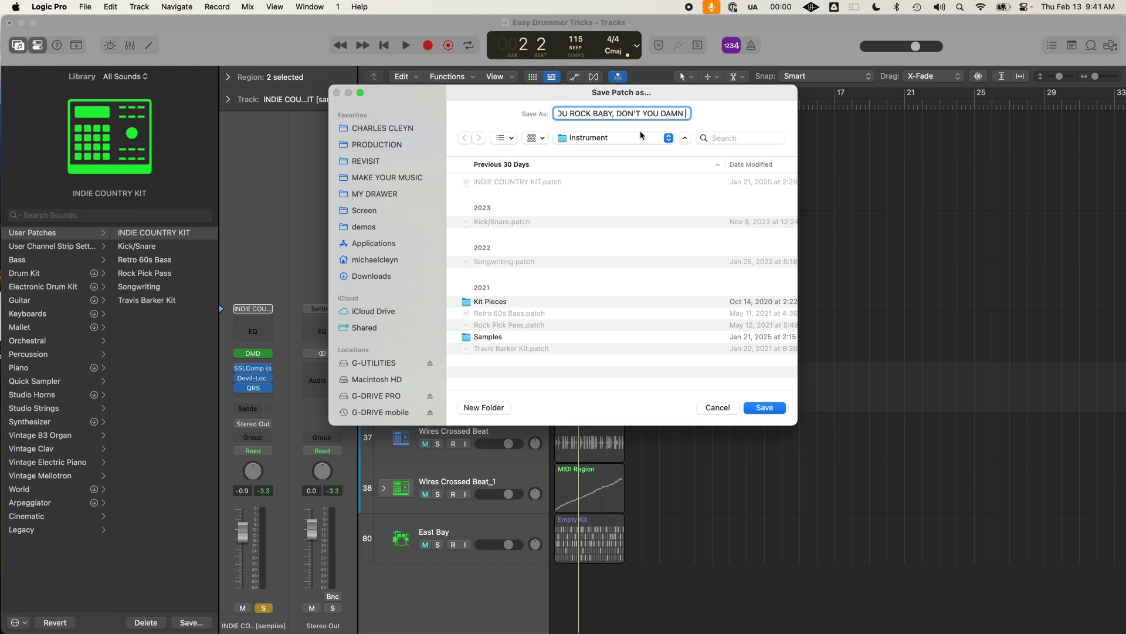
text(QUIT, YOU')
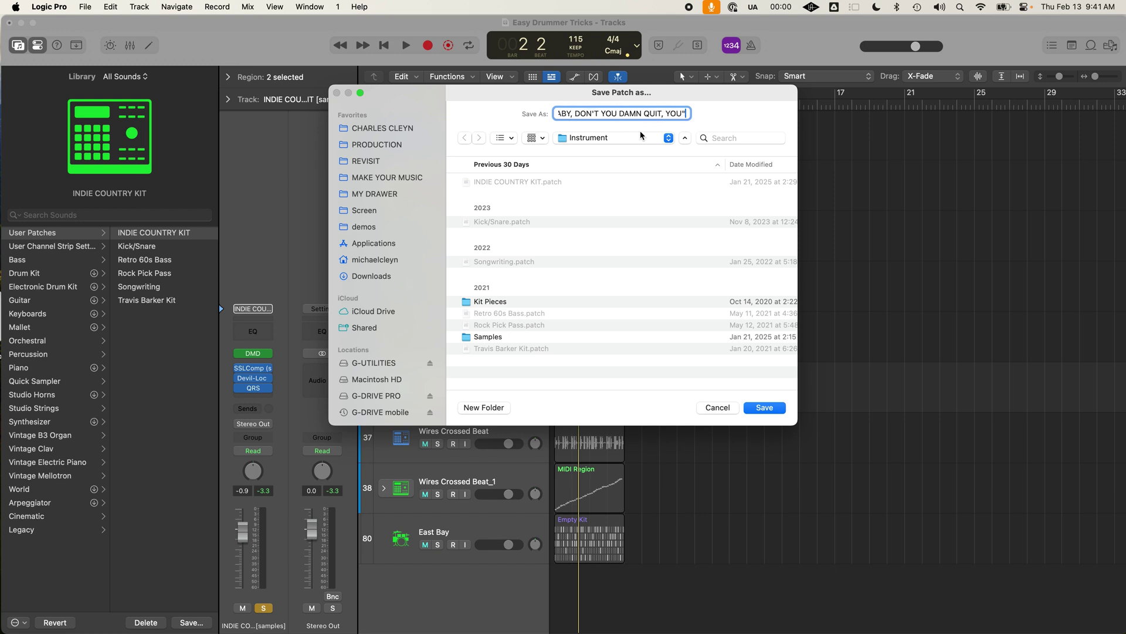
text(RE)
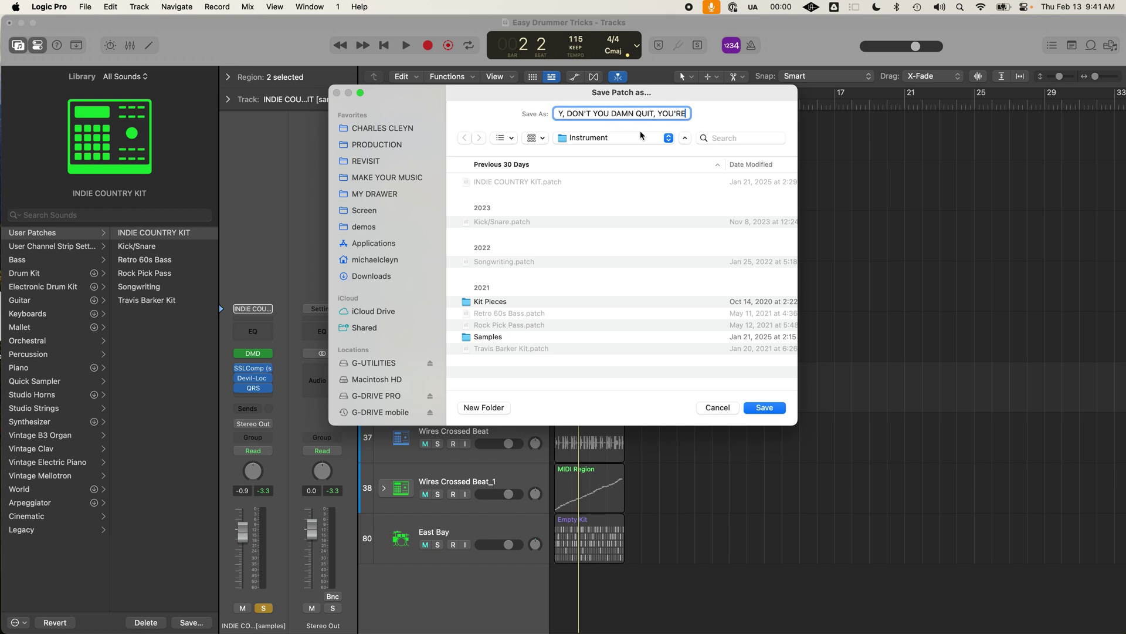
text( AWES)
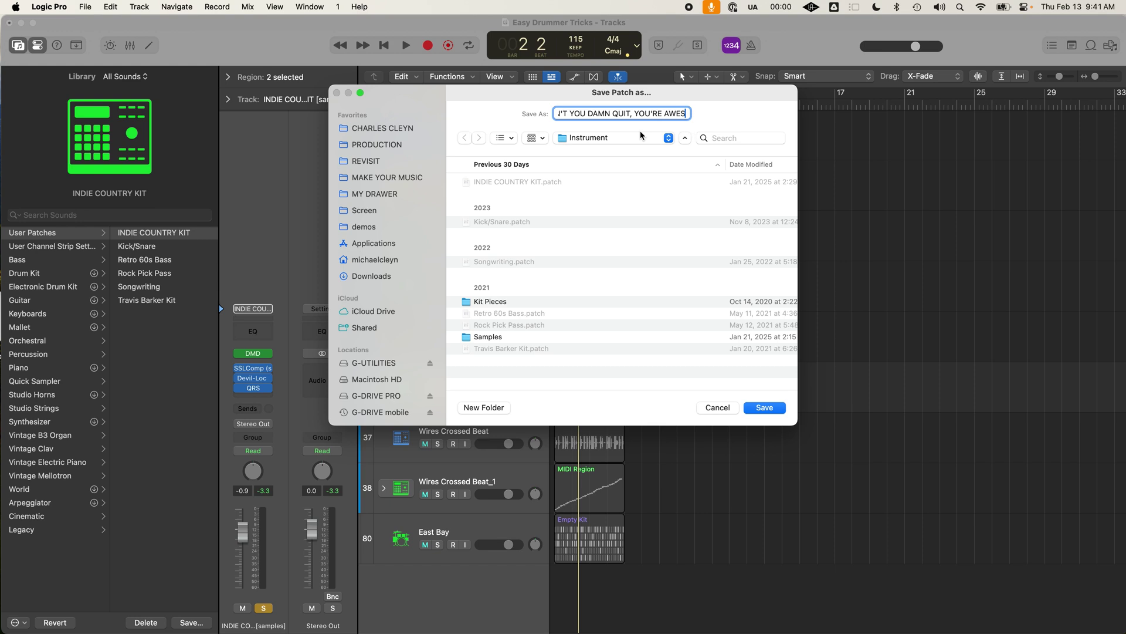
text(OME..)
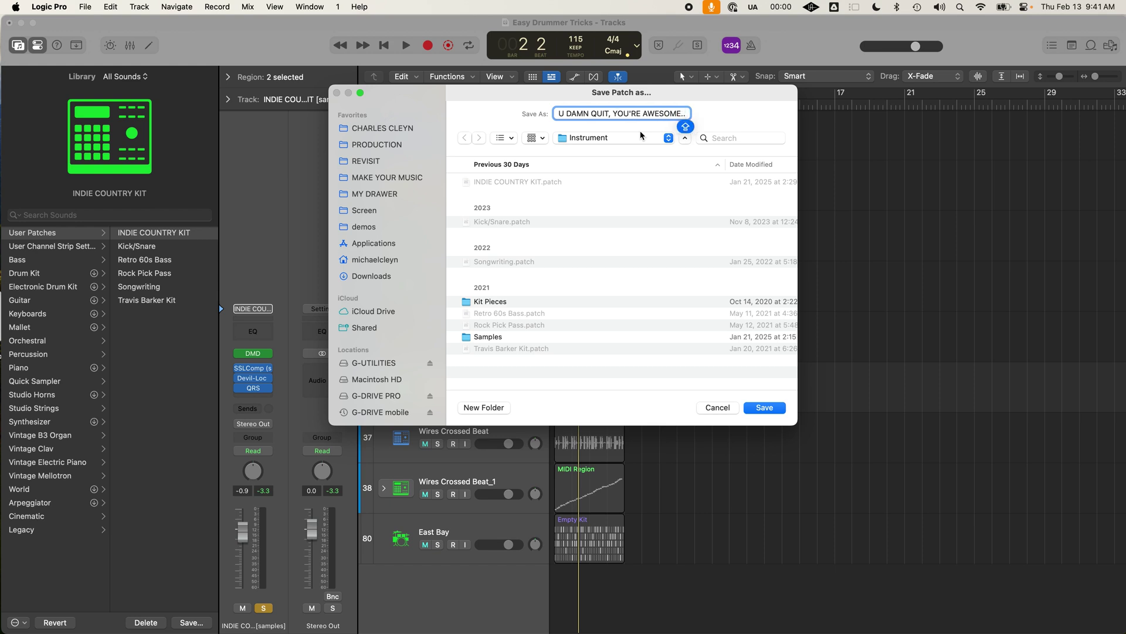
key(Return)
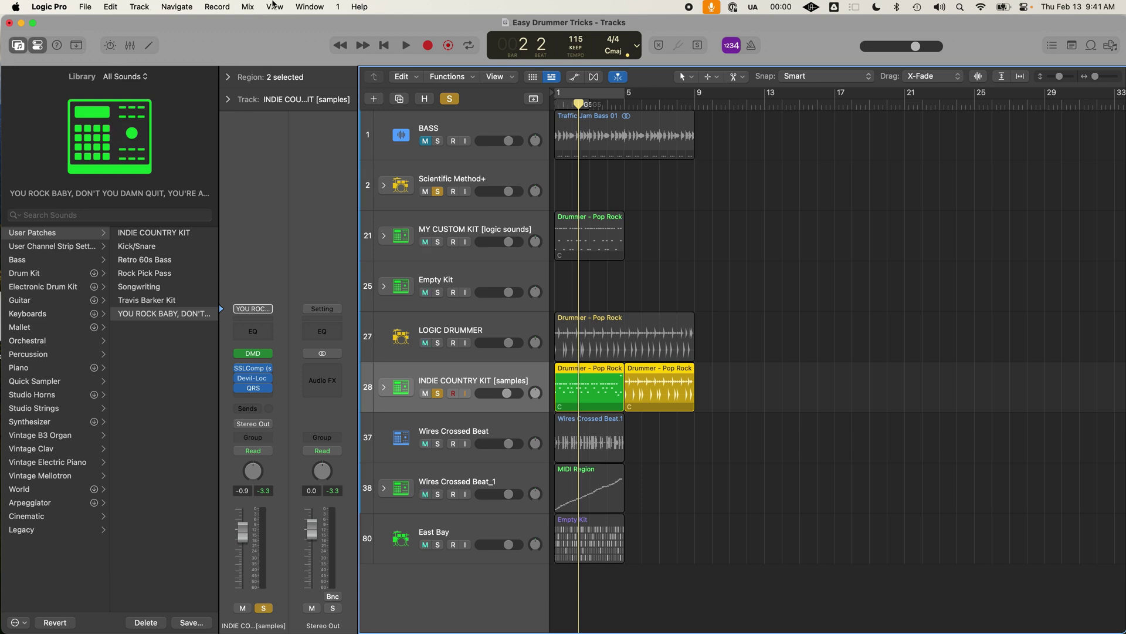
- Add a new software instrument track and load the YOU ROCK BABY patch from User Patches
click(136, 6)
click(165, 47)
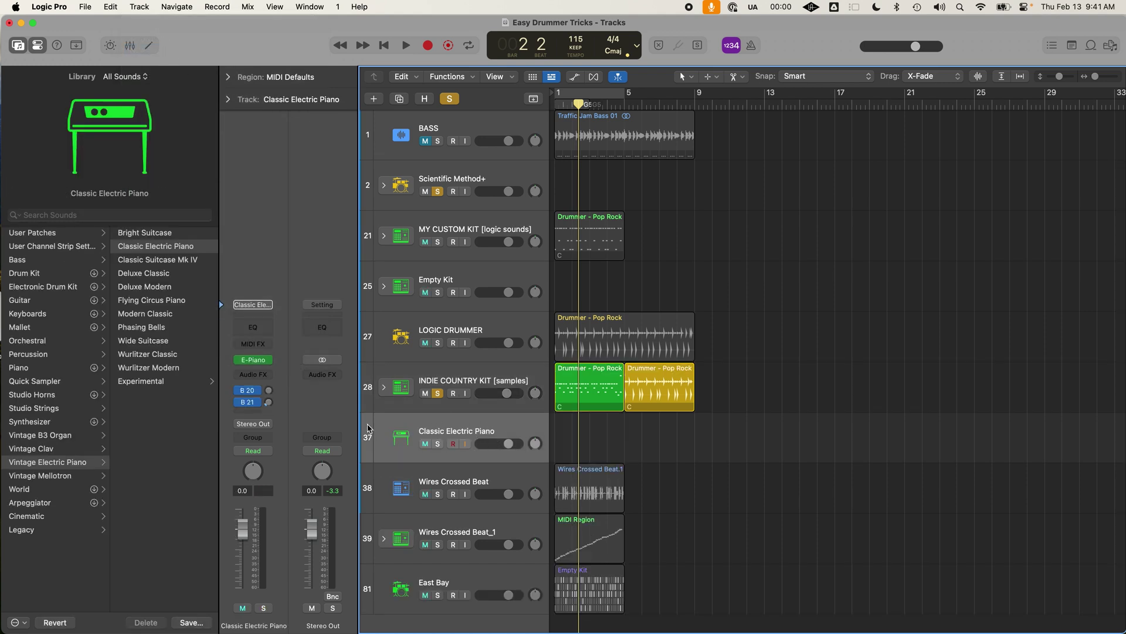
click(41, 233)
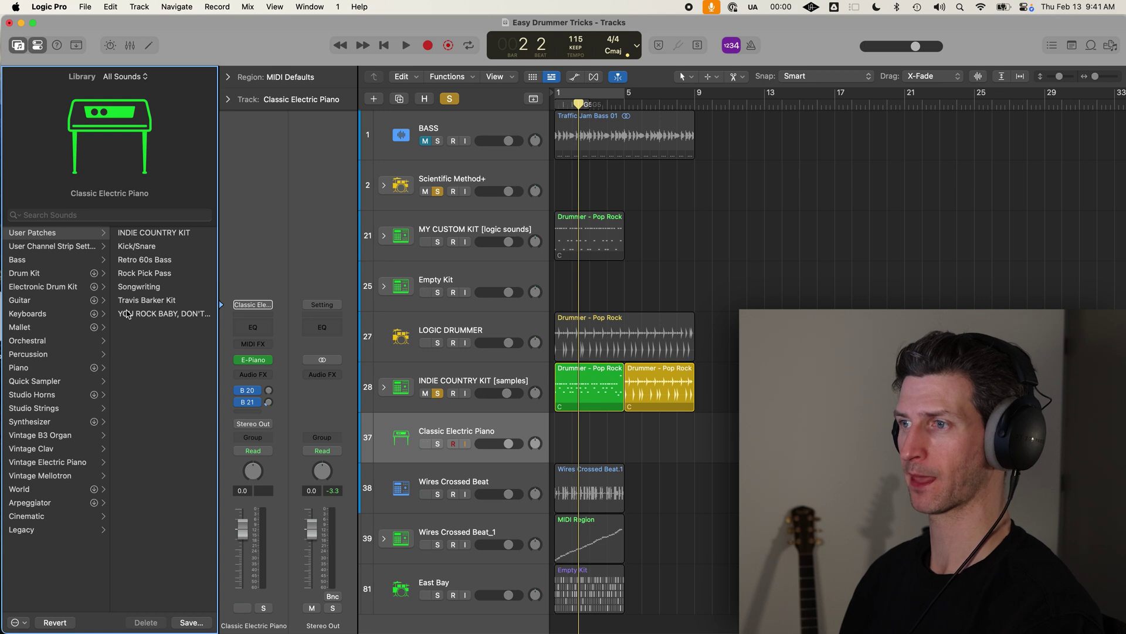
click(189, 317)
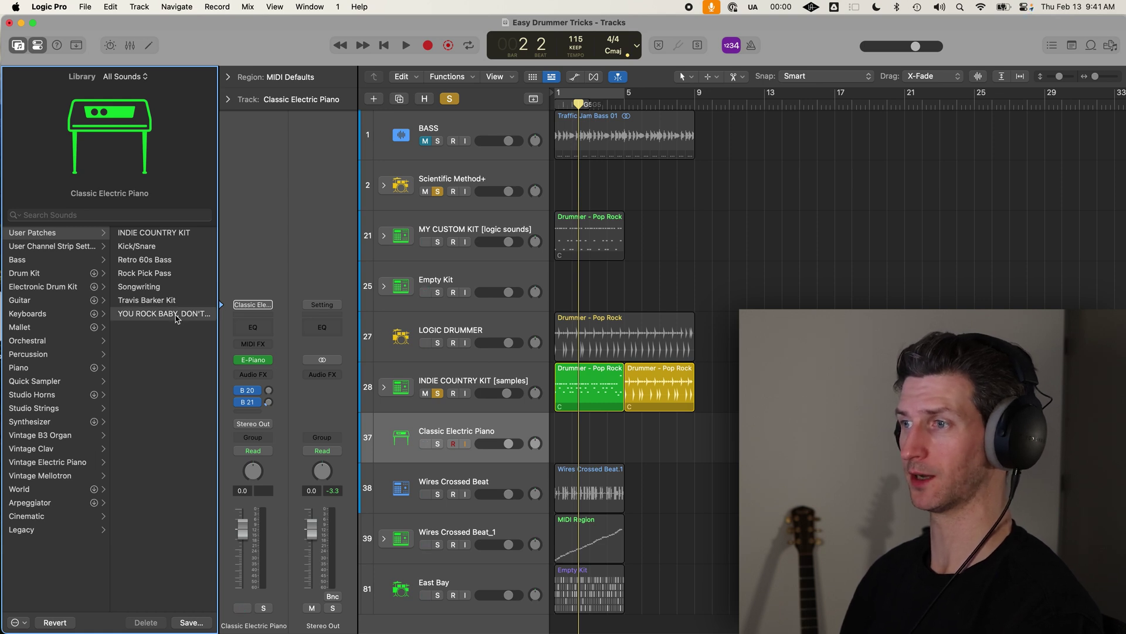